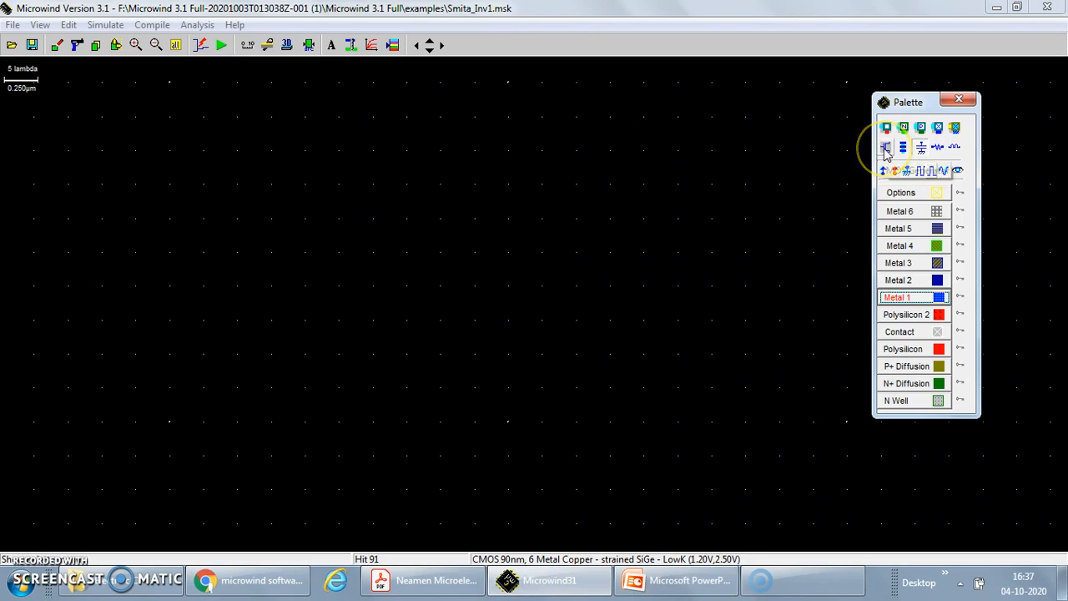
Step: Generate a low-leakage pMOS device with width 1.000 µm, length 0.100 µm and one finger, and place it in the upper layout area
{"action": "left_click", "coordinate": [886, 149]}
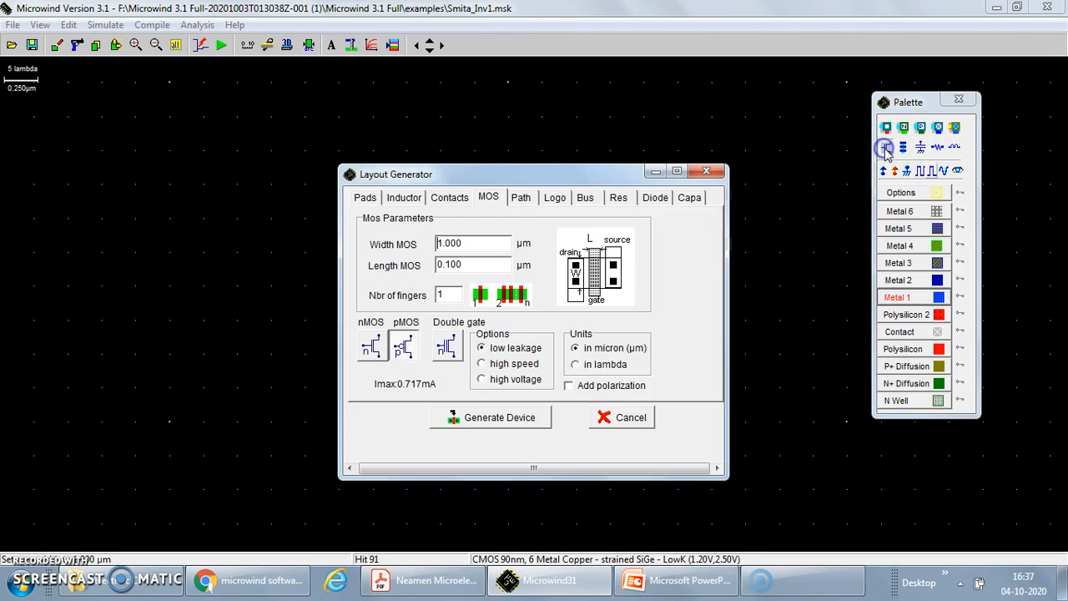
{"action": "left_click", "coordinate": [402, 349]}
{"action": "left_click", "coordinate": [447, 243]}
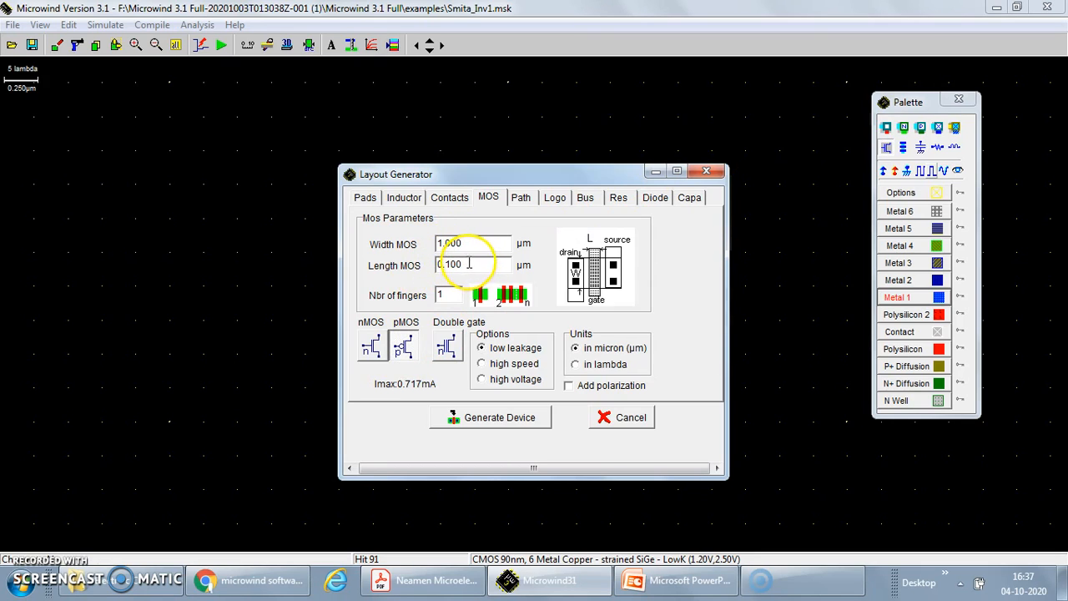
{"action": "left_click", "coordinate": [474, 421]}
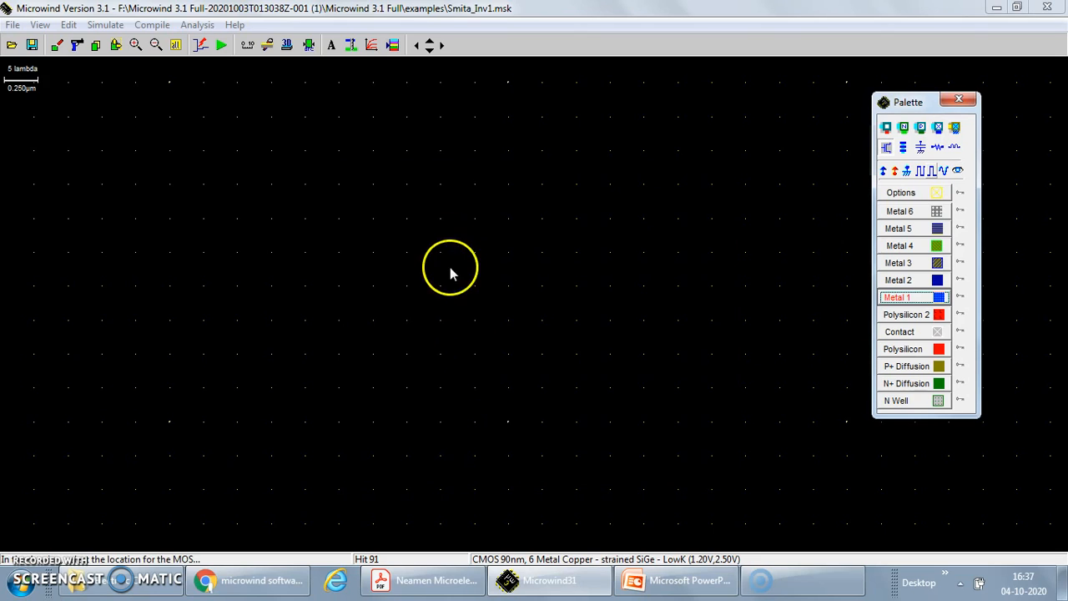
{"action": "left_click", "coordinate": [443, 139]}
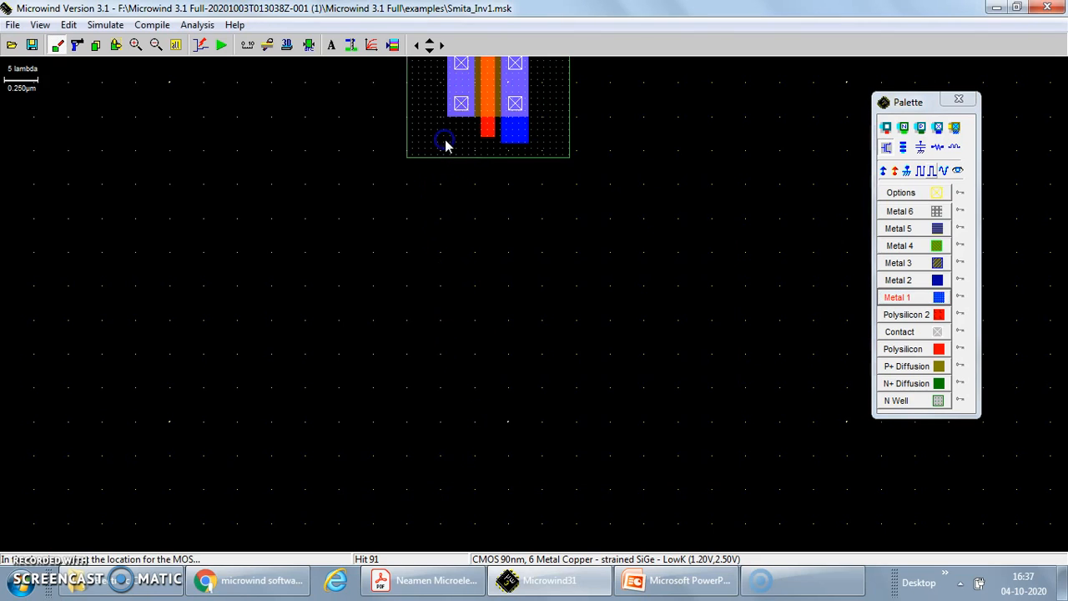
{"action": "left_click", "coordinate": [429, 44]}
{"action": "left_click", "coordinate": [429, 45]}
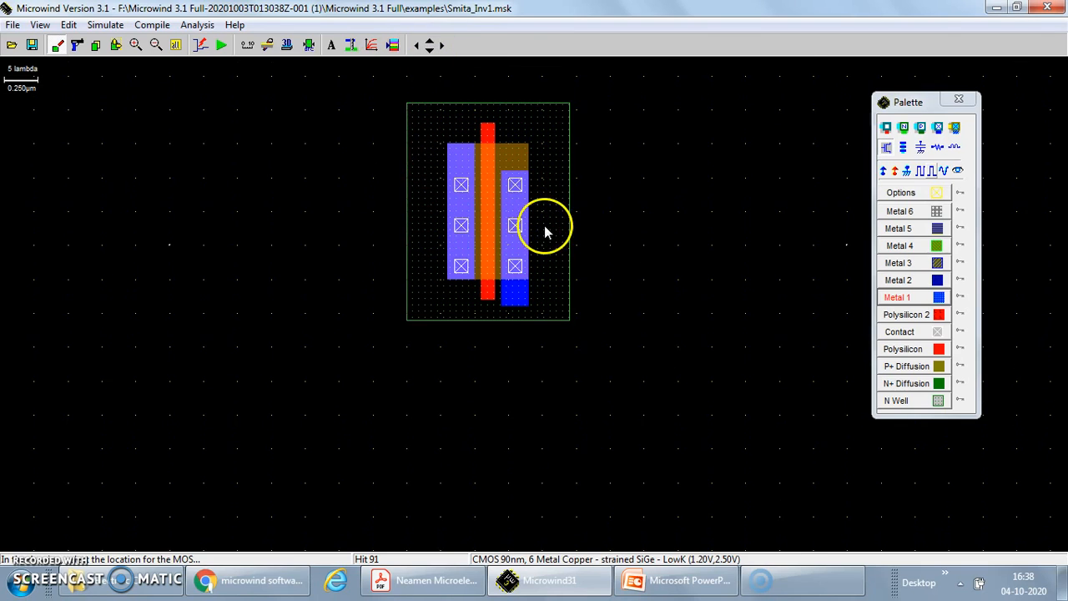
Step: Generate an nMOS device with width 0.5 µm and length 0.100 µm, and place it below and to the left of the pMOS
{"action": "left_click", "coordinate": [886, 150]}
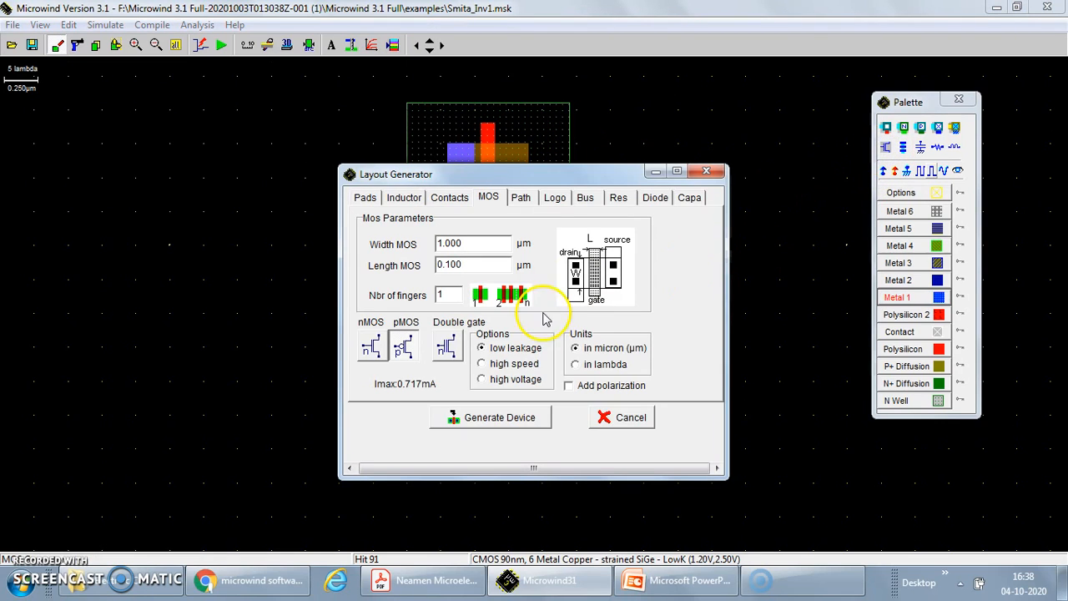
{"action": "left_click", "coordinate": [371, 347]}
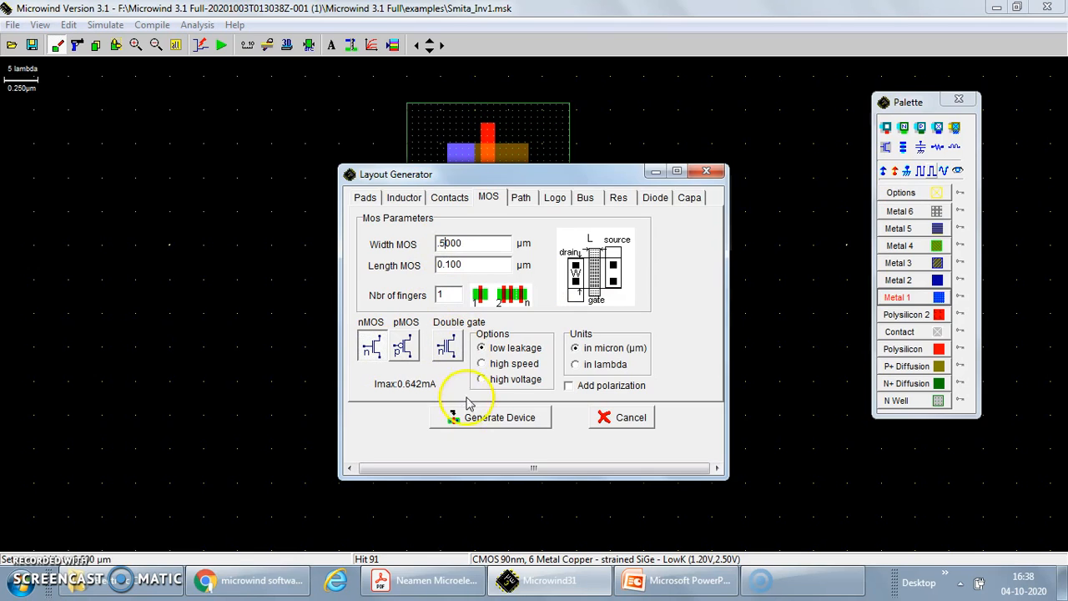
{"action": "left_click", "coordinate": [492, 418]}
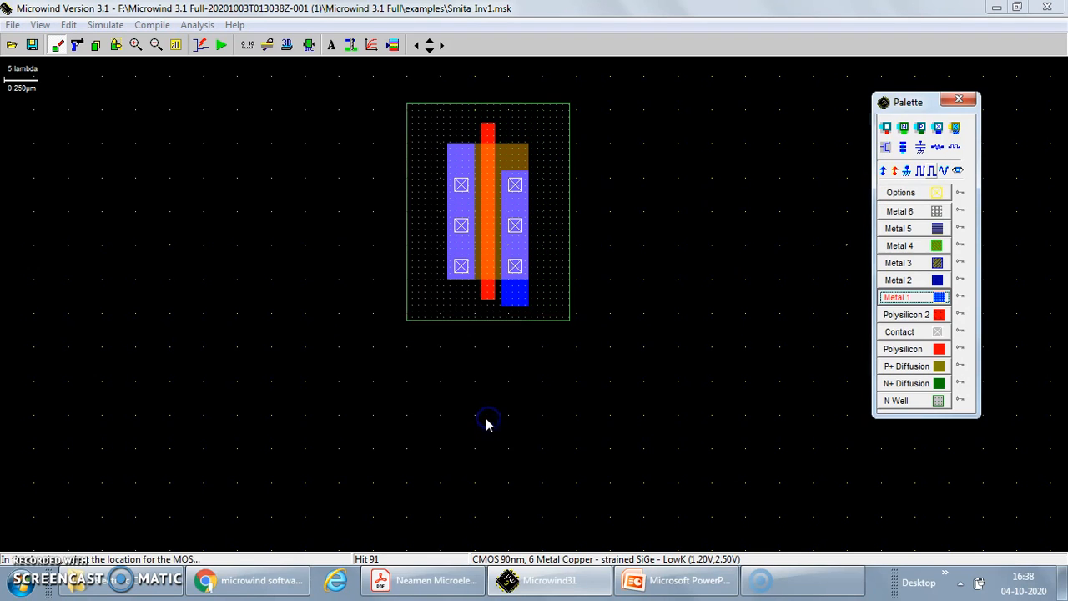
{"action": "left_click", "coordinate": [268, 466]}
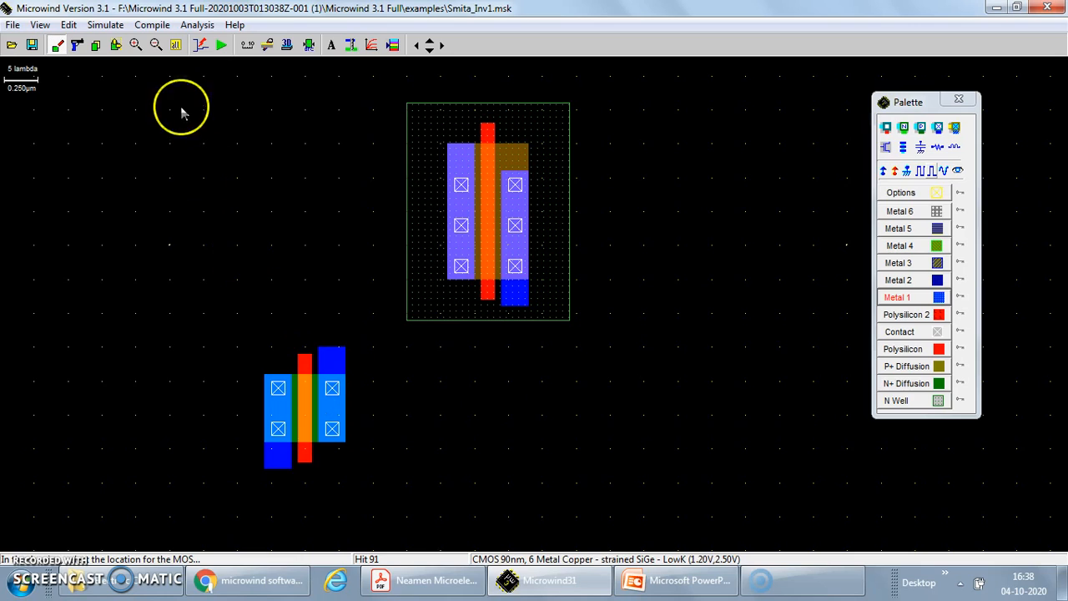
Step: Move the whole nMOS device directly beneath the pMOS so that their polysilicon gates line up
{"action": "left_click", "coordinate": [115, 47]}
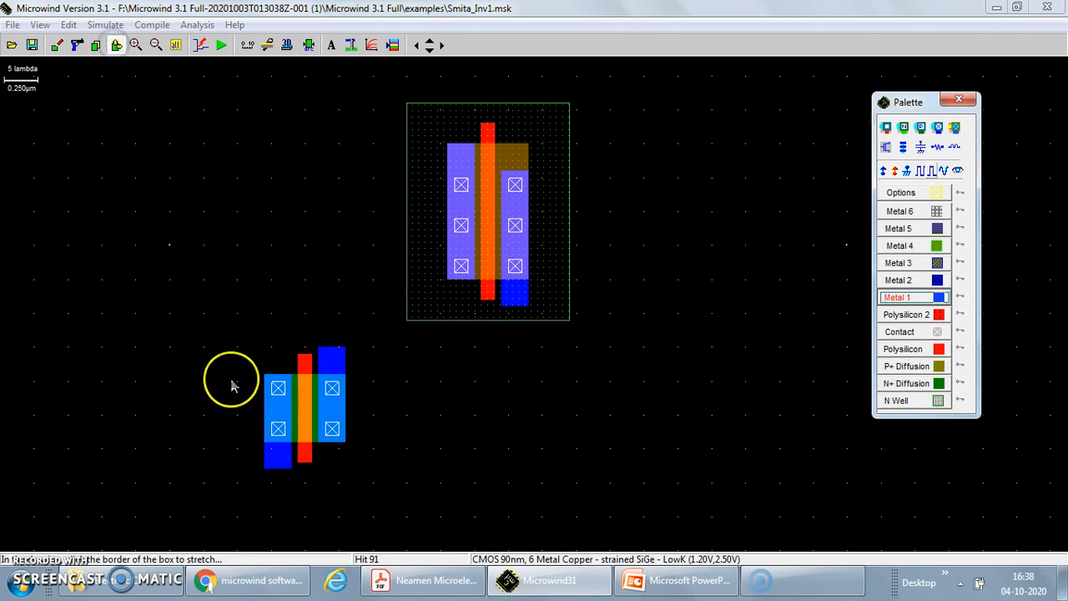
{"action": "left_click_drag", "start_coordinate": [243, 320], "coordinate": [550, 505]}
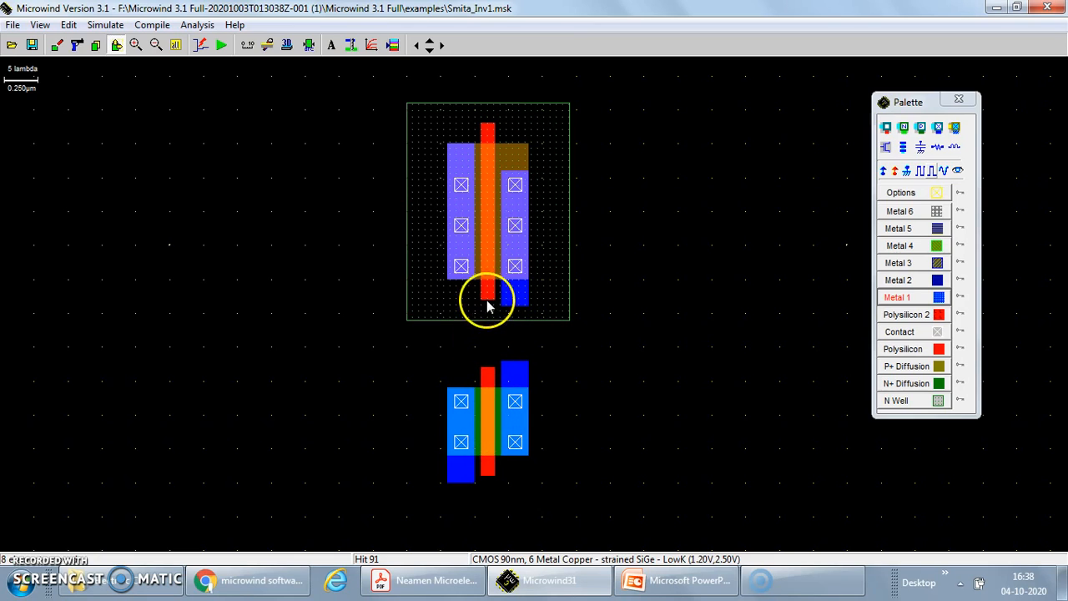
{"action": "left_click", "coordinate": [602, 373]}
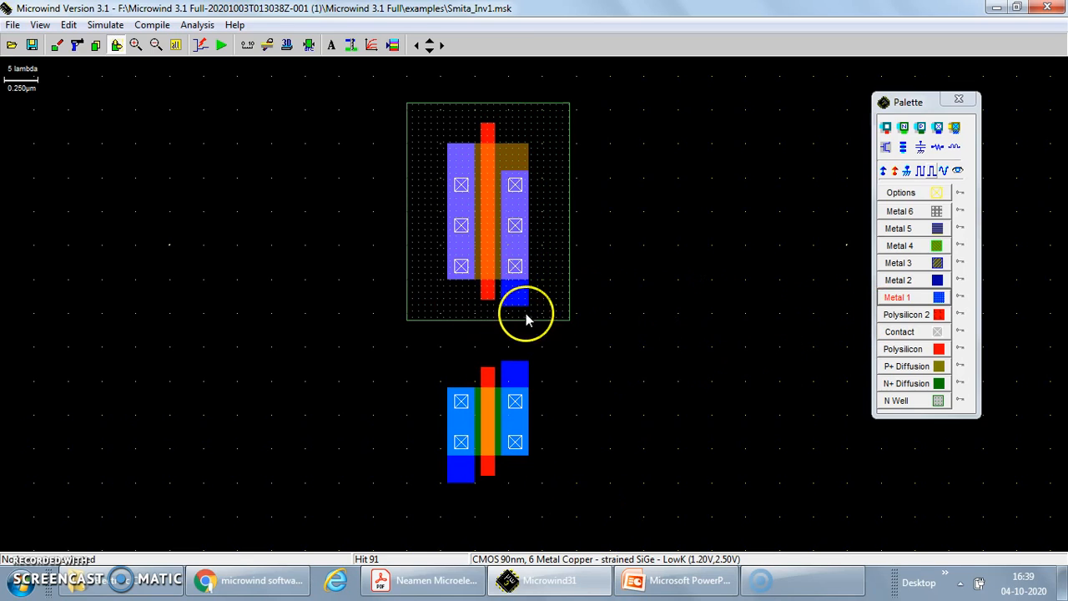
Step: Join the pMOS and nMOS gates with a vertical polysilicon box of 2 x 10 lambda
{"action": "left_click", "coordinate": [940, 352]}
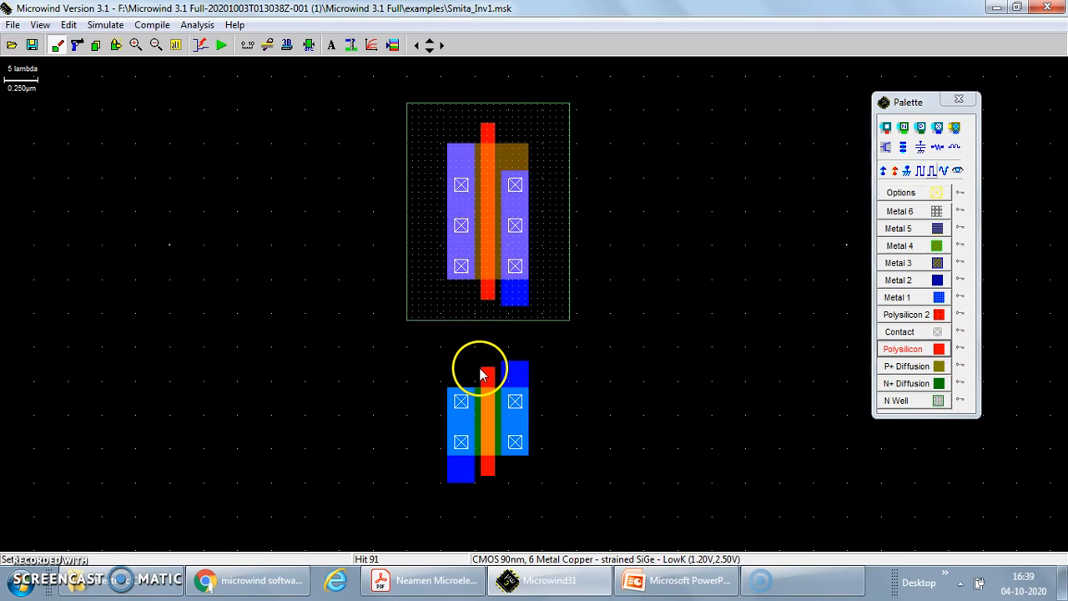
{"action": "left_click_drag", "start_coordinate": [482, 373], "coordinate": [492, 306]}
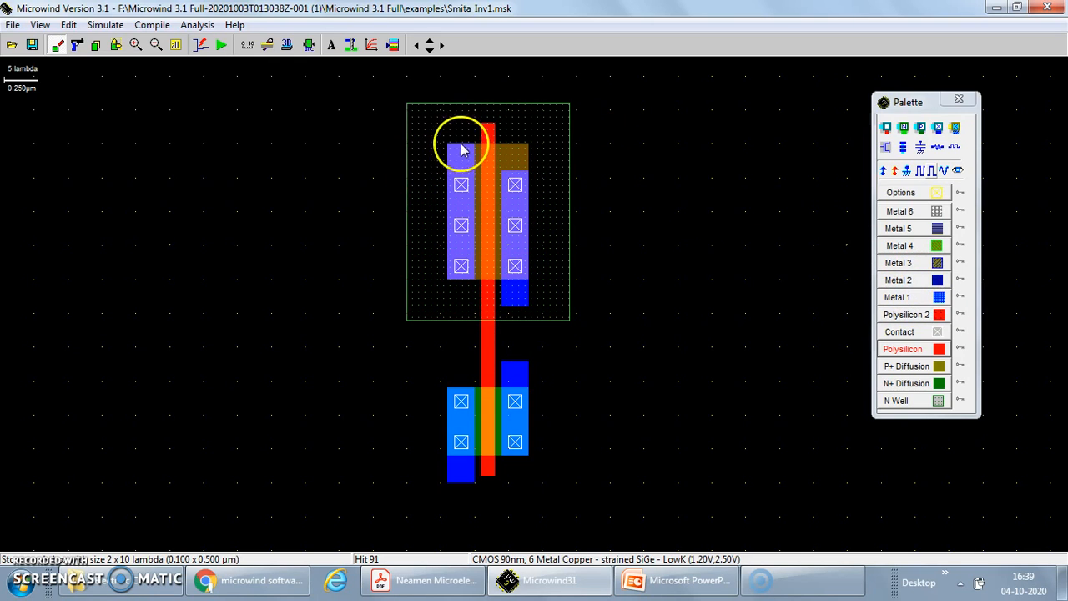
{"action": "left_click", "coordinate": [116, 47]}
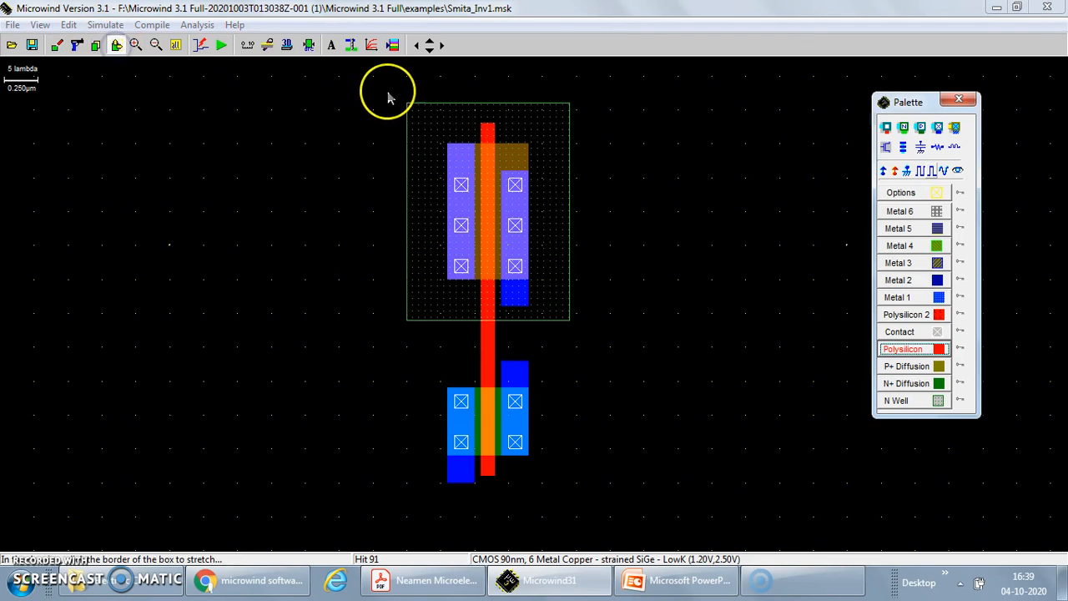
{"action": "left_click", "coordinate": [450, 147]}
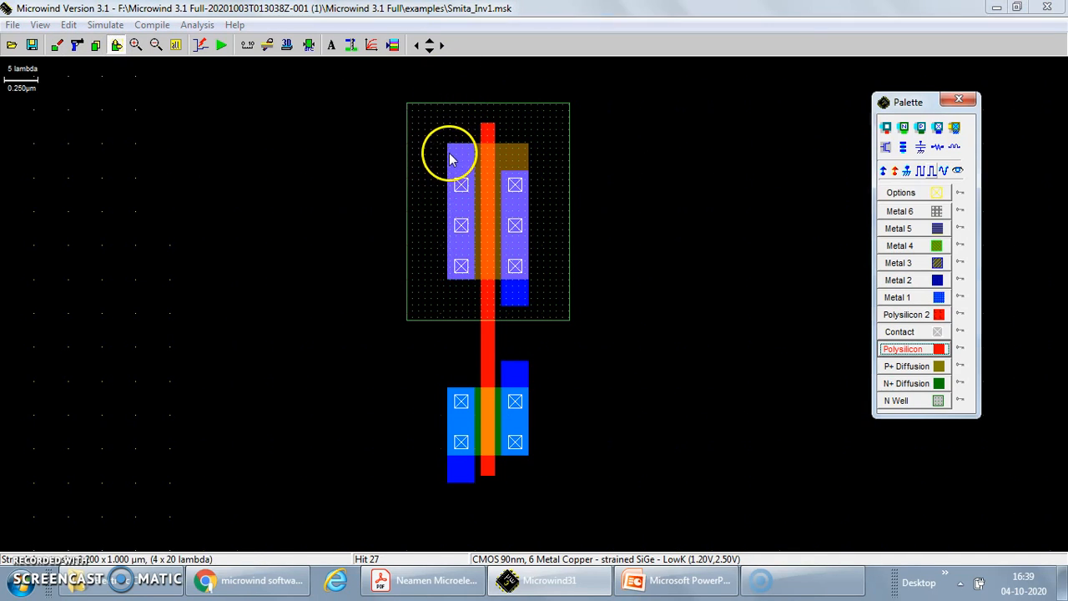
{"action": "left_click", "coordinate": [458, 156]}
{"action": "left_click", "coordinate": [456, 143]}
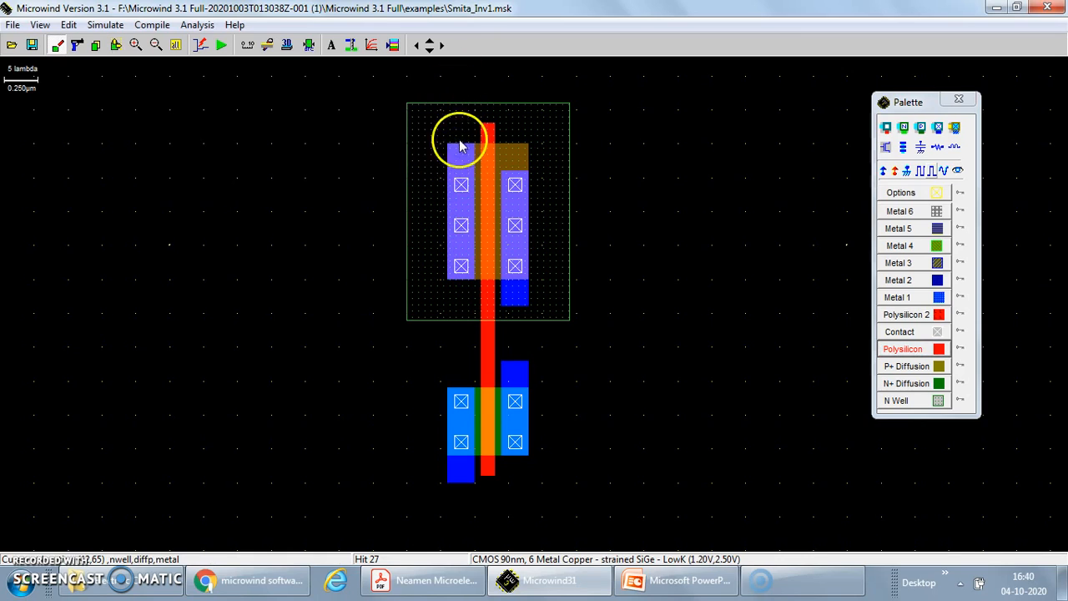
{"action": "left_click", "coordinate": [461, 150]}
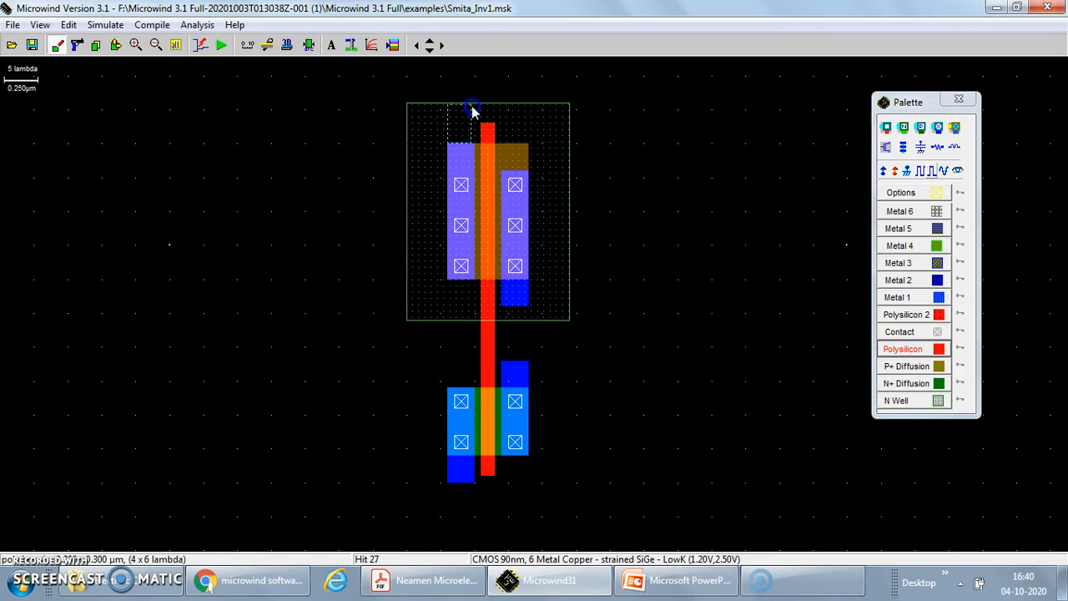
{"action": "left_click_drag", "start_coordinate": [472, 80], "coordinate": [474, 79]}
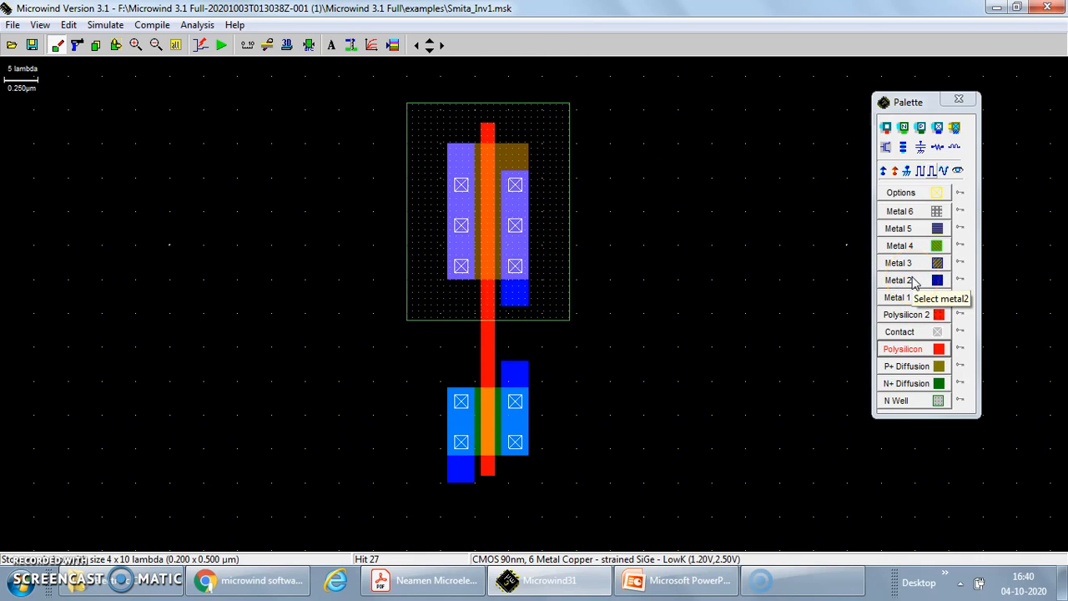
Step: Try to extend the pMOS's left terminal upward with a Metal 1 box of 4 x 9 lambda, and undo it
{"action": "left_click", "coordinate": [895, 298]}
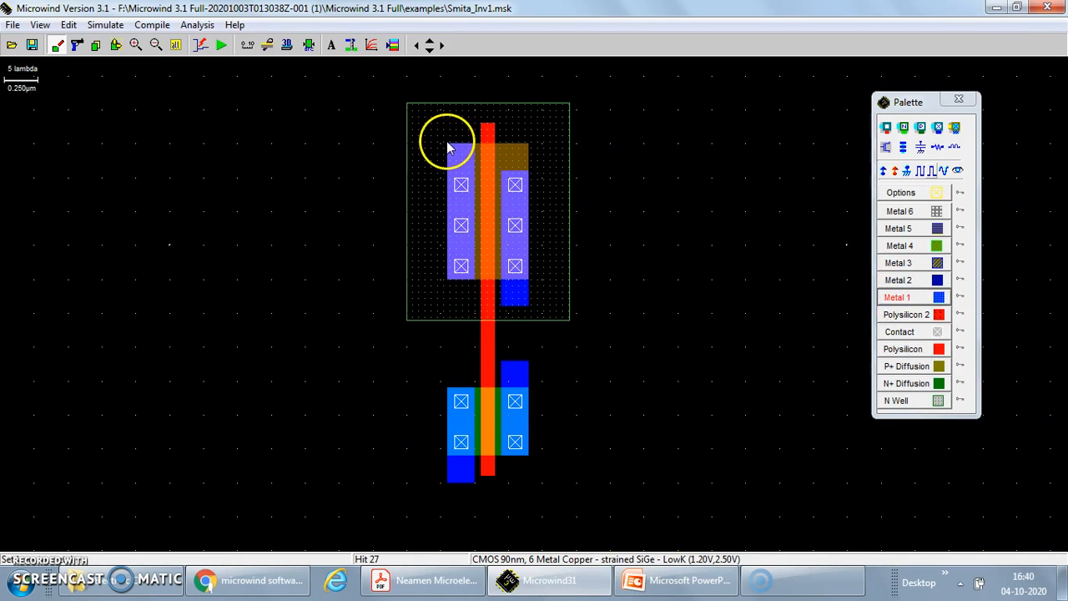
{"action": "left_click_drag", "start_coordinate": [468, 123], "coordinate": [470, 127]}
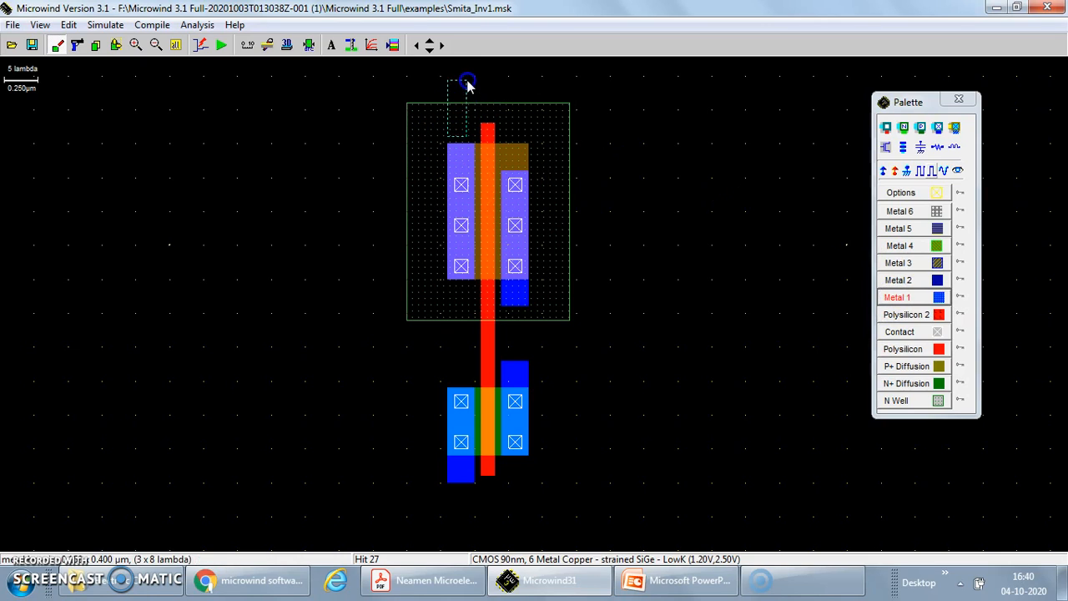
{"action": "left_click_drag", "start_coordinate": [473, 80], "coordinate": [474, 84]}
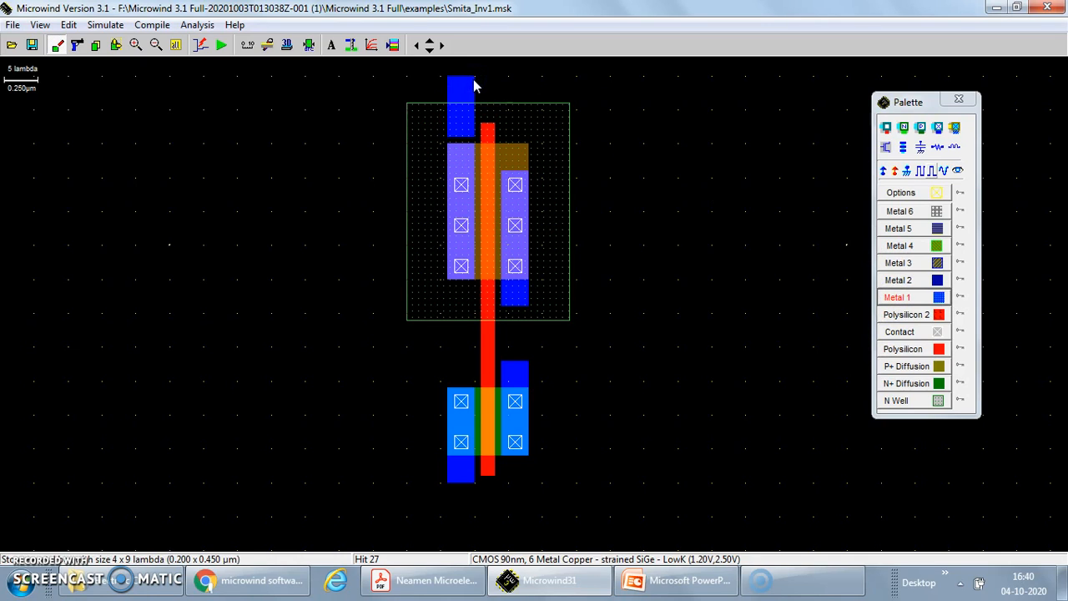
{"action": "key", "text": "ctrl+u"}
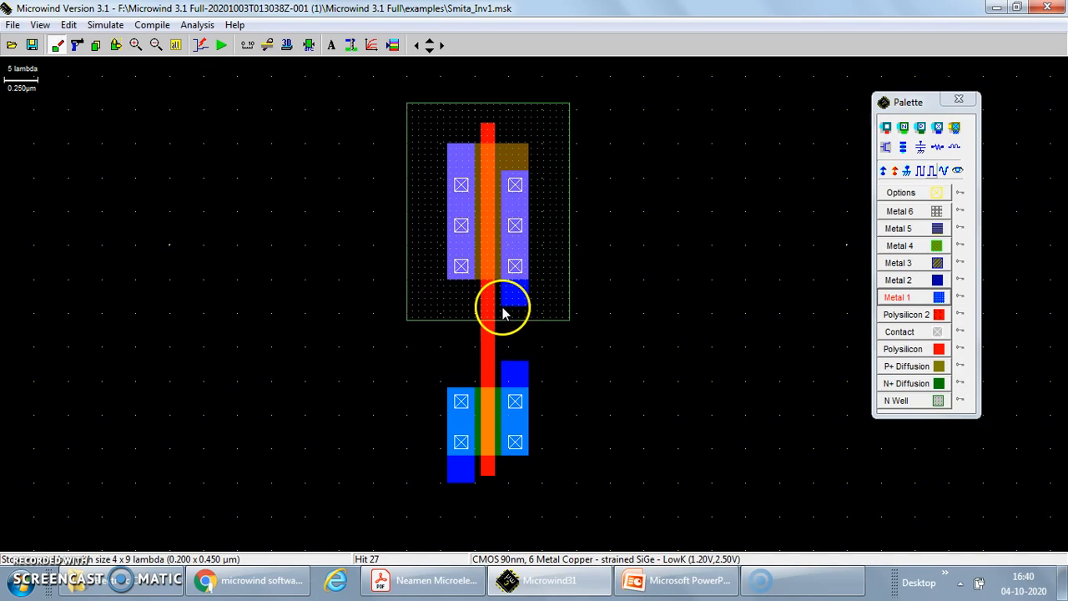
Step: Connect the right-hand terminals of the pMOS and nMOS with a Metal 1 box of 4 x 8 lambda
{"action": "left_click_drag", "start_coordinate": [502, 306], "coordinate": [503, 314]}
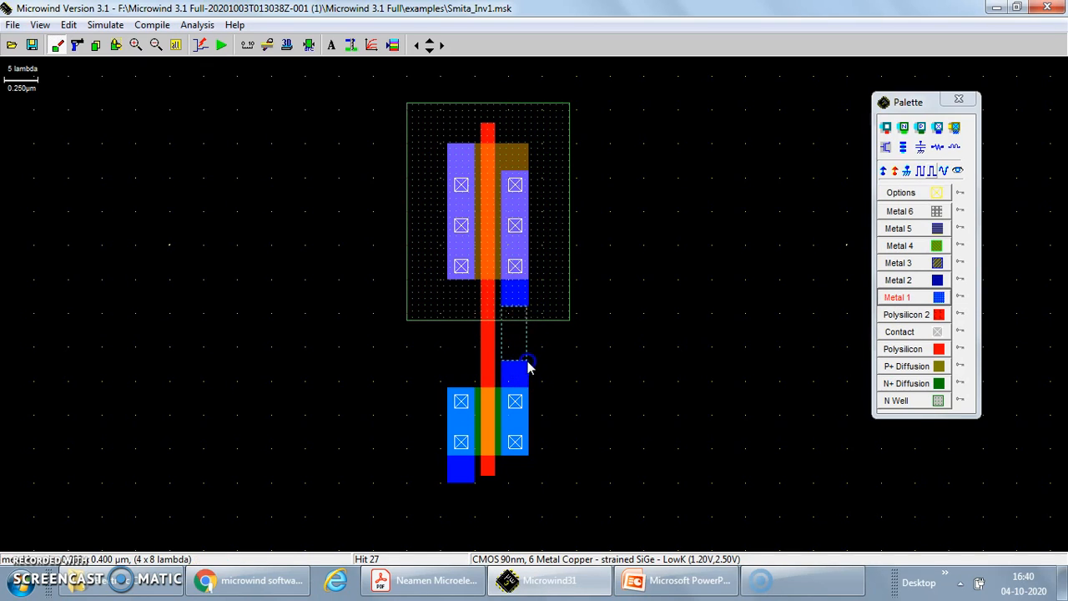
{"action": "left_click_drag", "start_coordinate": [530, 364], "coordinate": [530, 365]}
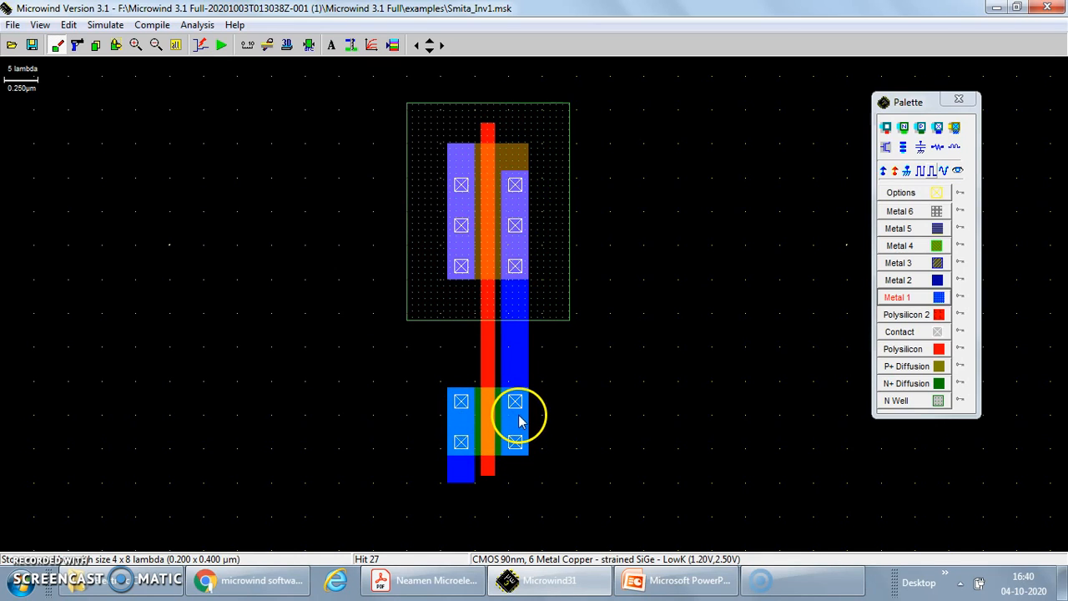
Step: Try to extend the pMOS's left terminal upward with a box in Metal 2, and try again in Metal 5
{"action": "left_click", "coordinate": [917, 281]}
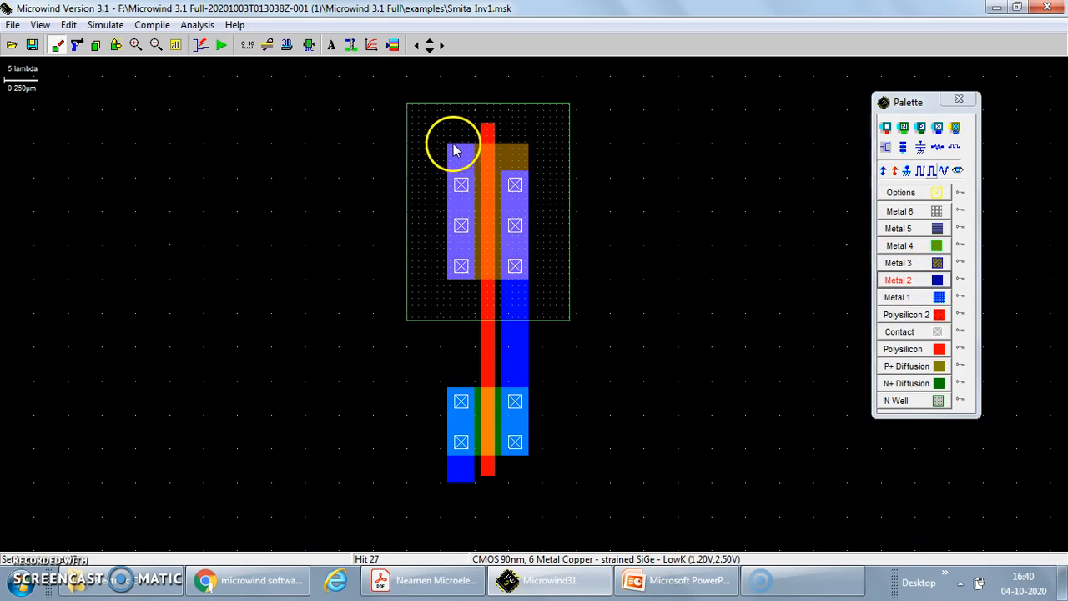
{"action": "left_click_drag", "start_coordinate": [453, 147], "coordinate": [474, 119]}
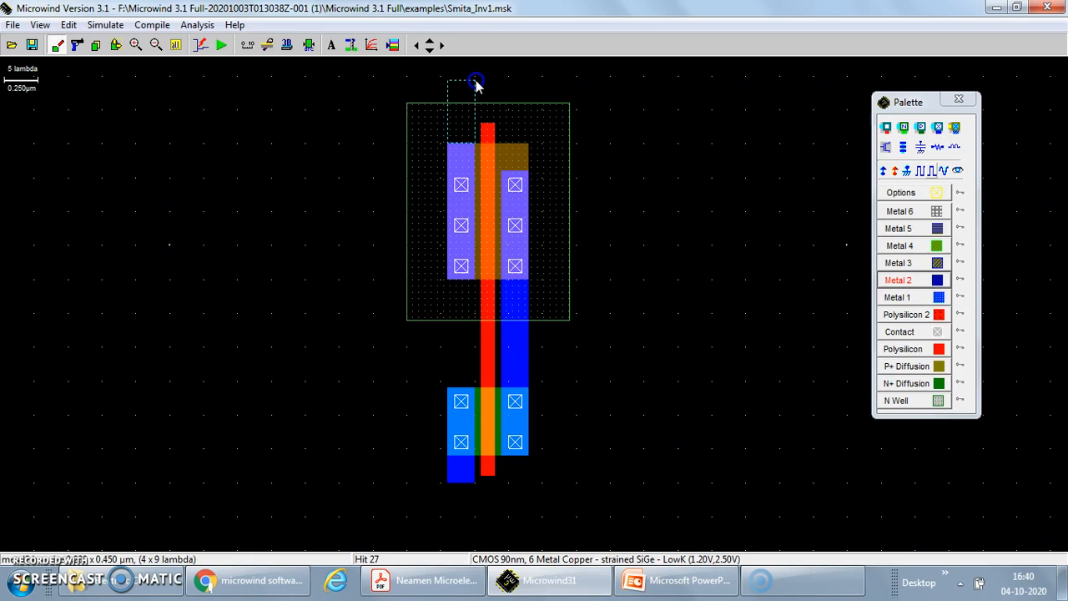
{"action": "left_click_drag", "start_coordinate": [474, 84], "coordinate": [475, 84]}
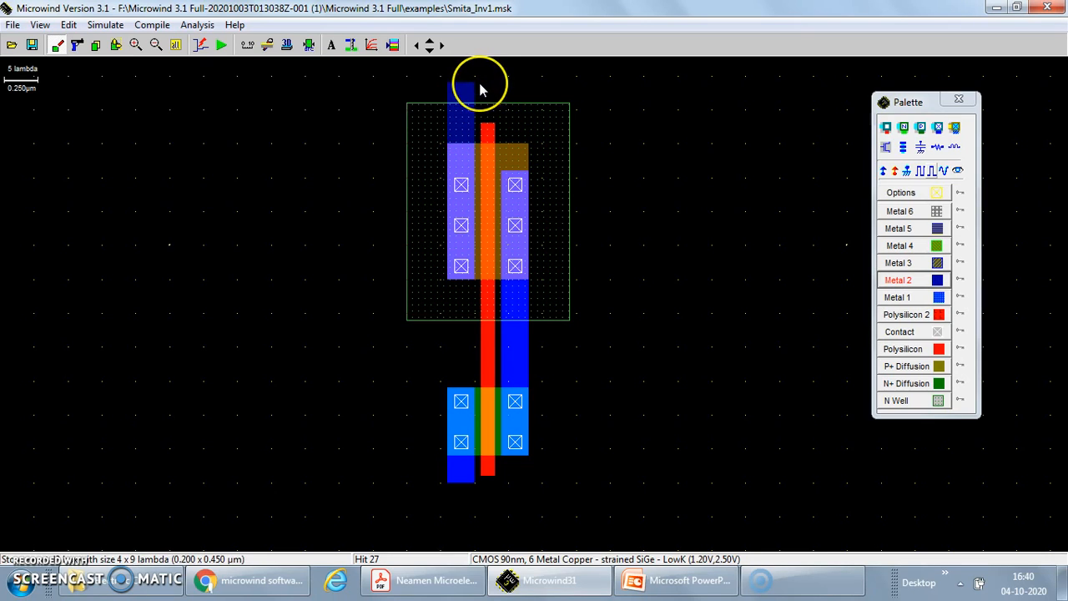
{"action": "key", "text": "ctrl+u"}
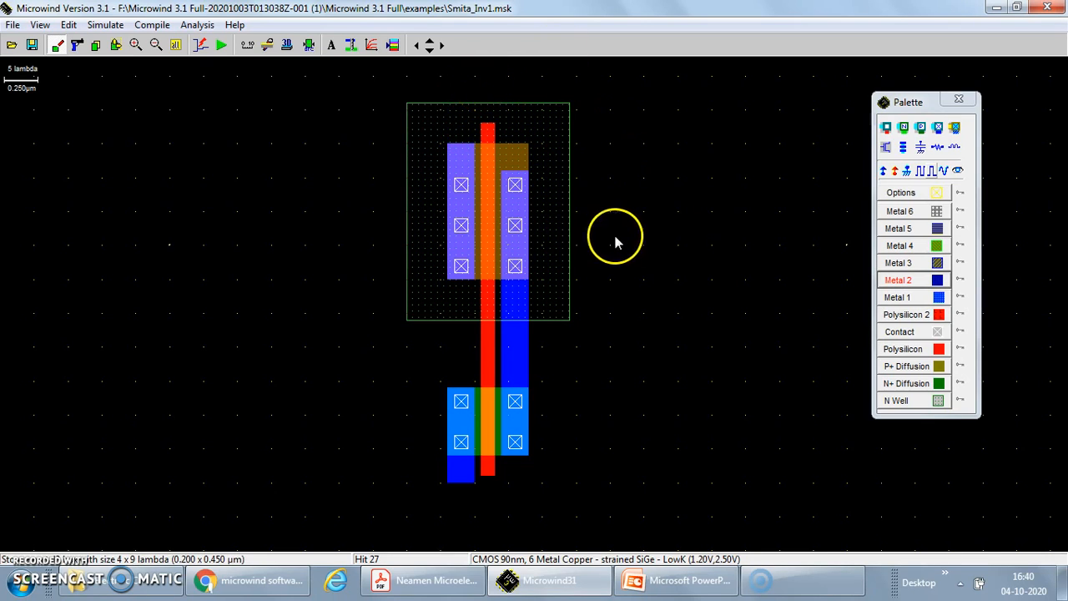
{"action": "left_click", "coordinate": [928, 232]}
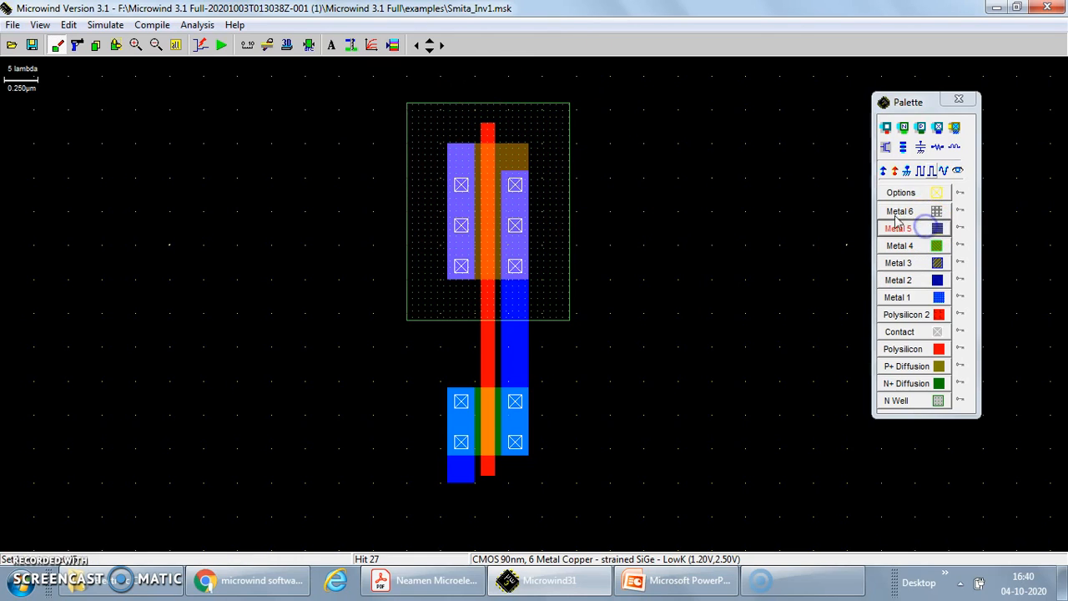
{"action": "left_click", "coordinate": [451, 148]}
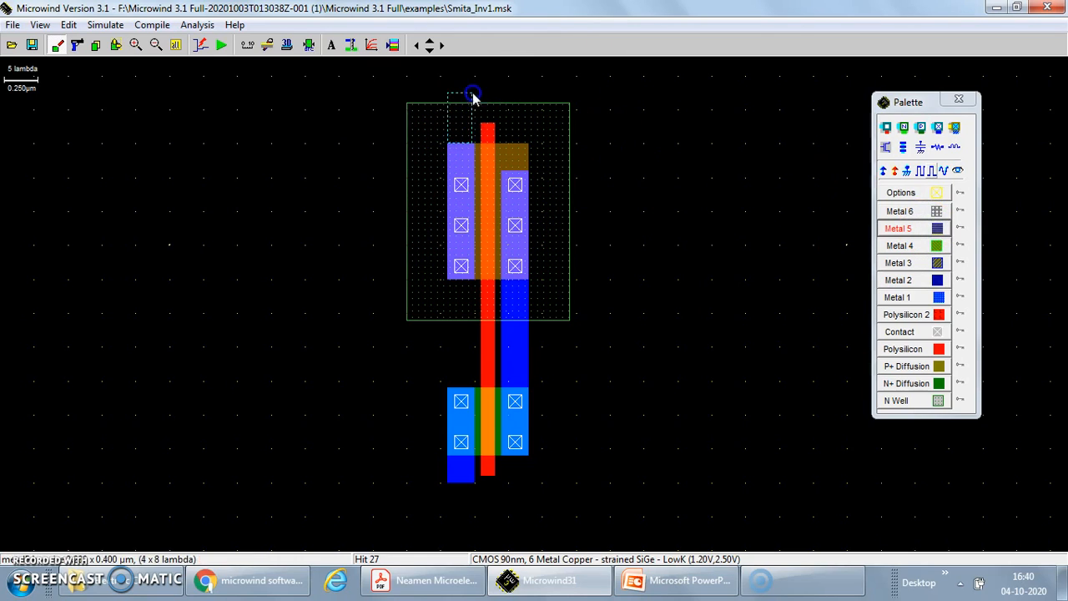
{"action": "left_click_drag", "start_coordinate": [474, 78], "coordinate": [475, 77]}
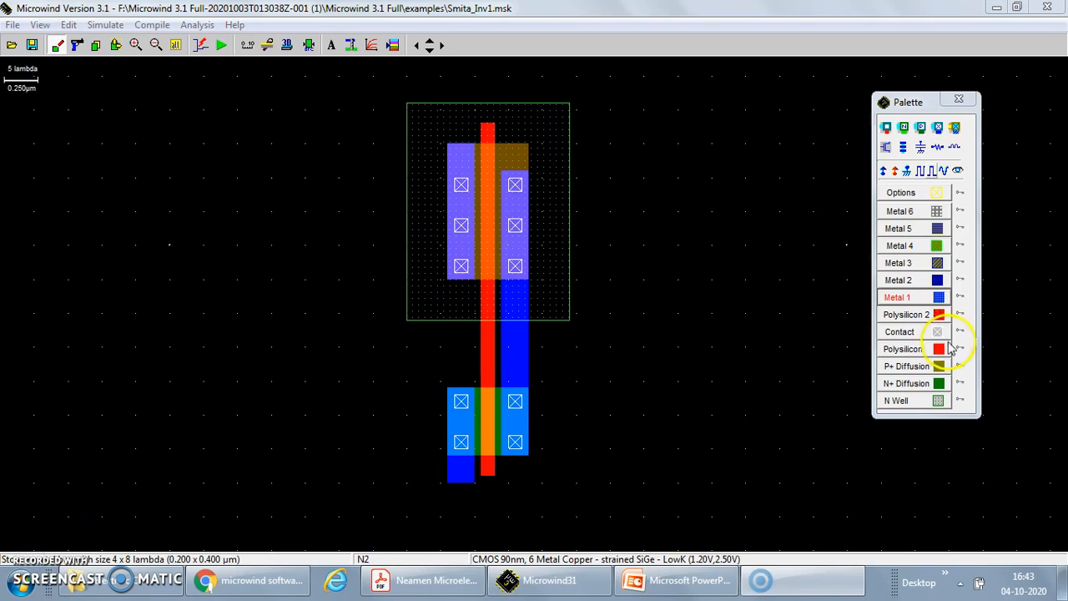
Step: Extend the pMOS's left terminal upward beyond the N-well edge with a Metal 1 box of 4 x 9 lambda
{"action": "left_click", "coordinate": [924, 300]}
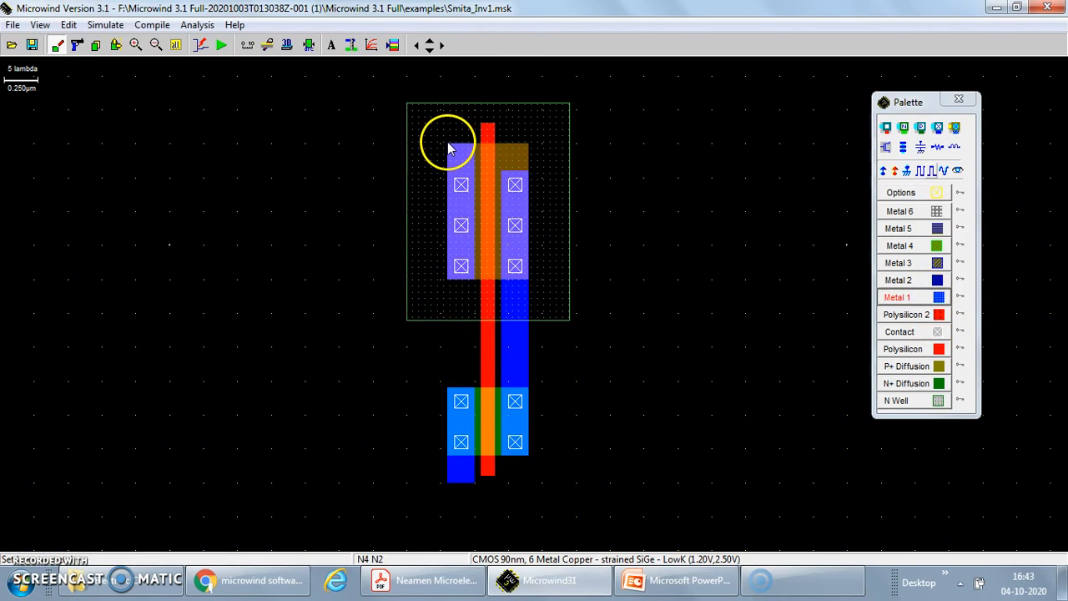
{"action": "left_click_drag", "start_coordinate": [449, 149], "coordinate": [461, 142]}
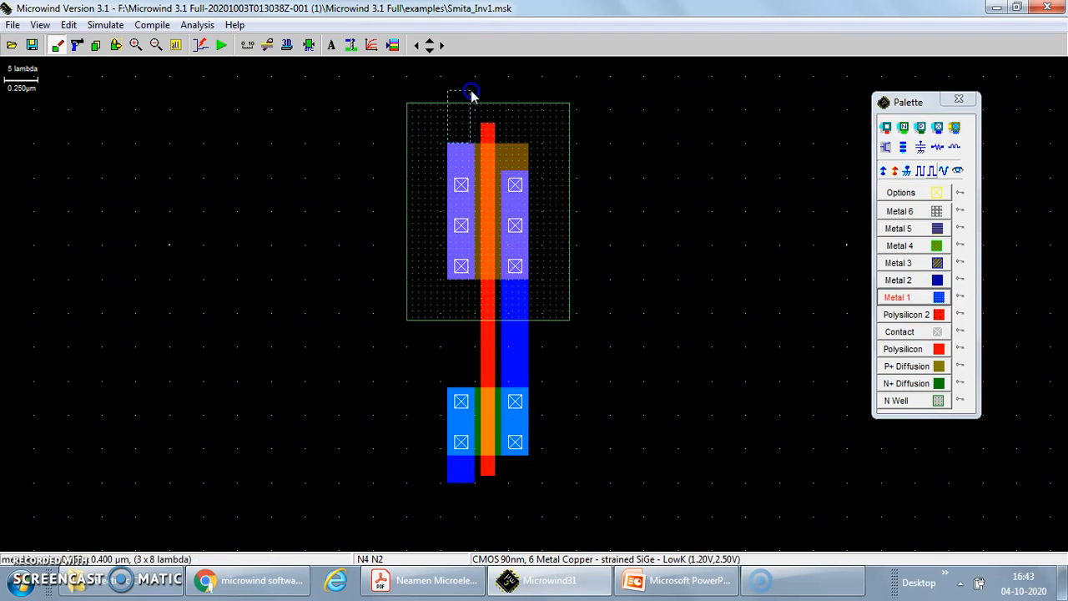
{"action": "left_click_drag", "start_coordinate": [475, 86], "coordinate": [477, 87]}
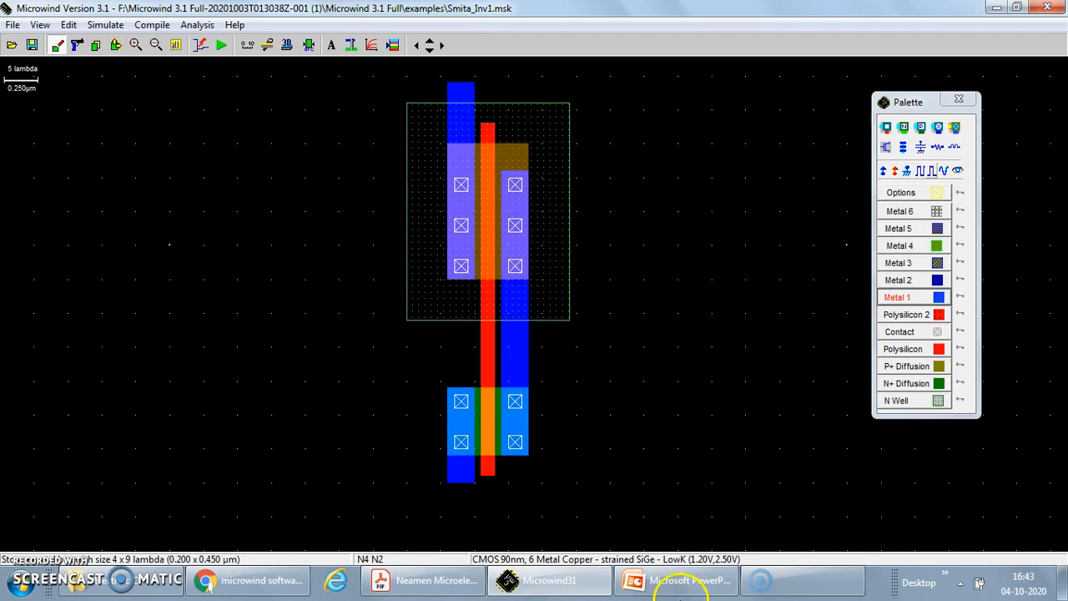
Step: Review the CMOS inverter schematic full screen in the VLSI Lab PowerPoint presentation, and switch back to Microwind
{"action": "left_click", "coordinate": [688, 589]}
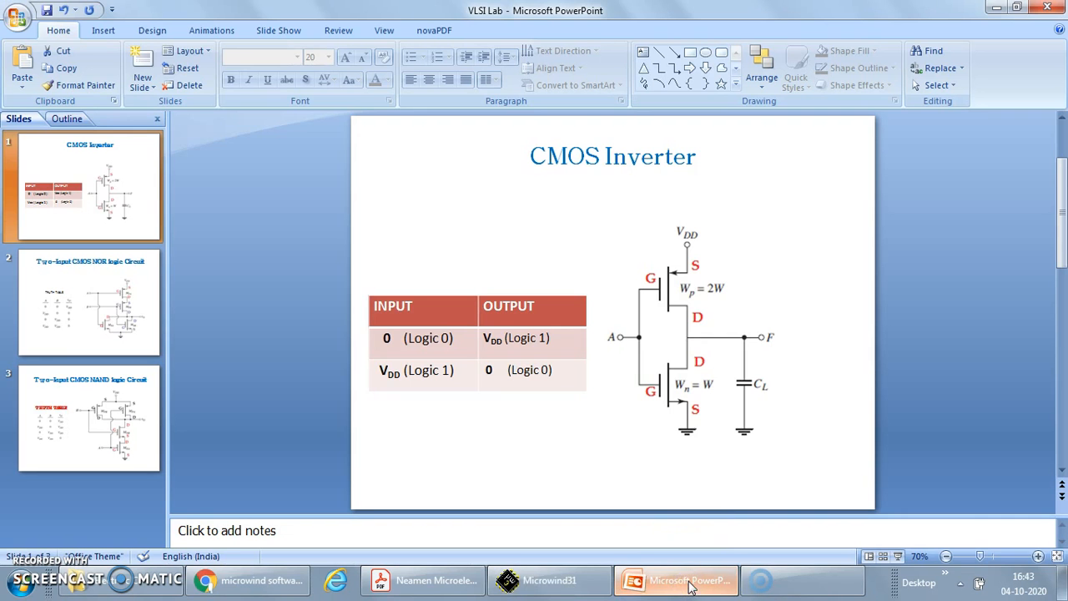
{"action": "key", "text": "F5"}
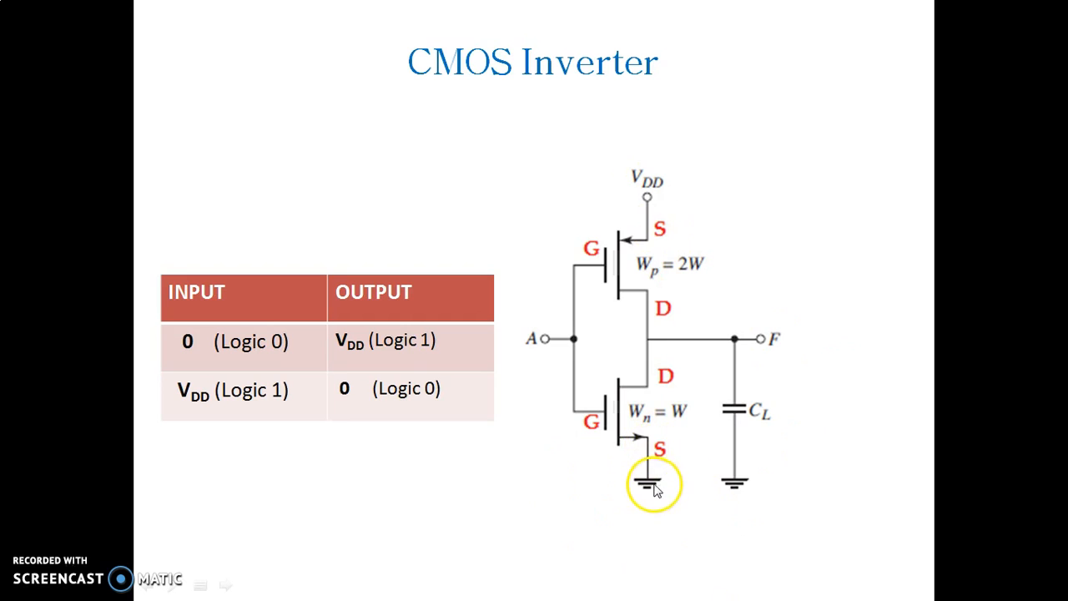
{"action": "key", "text": "Escape"}
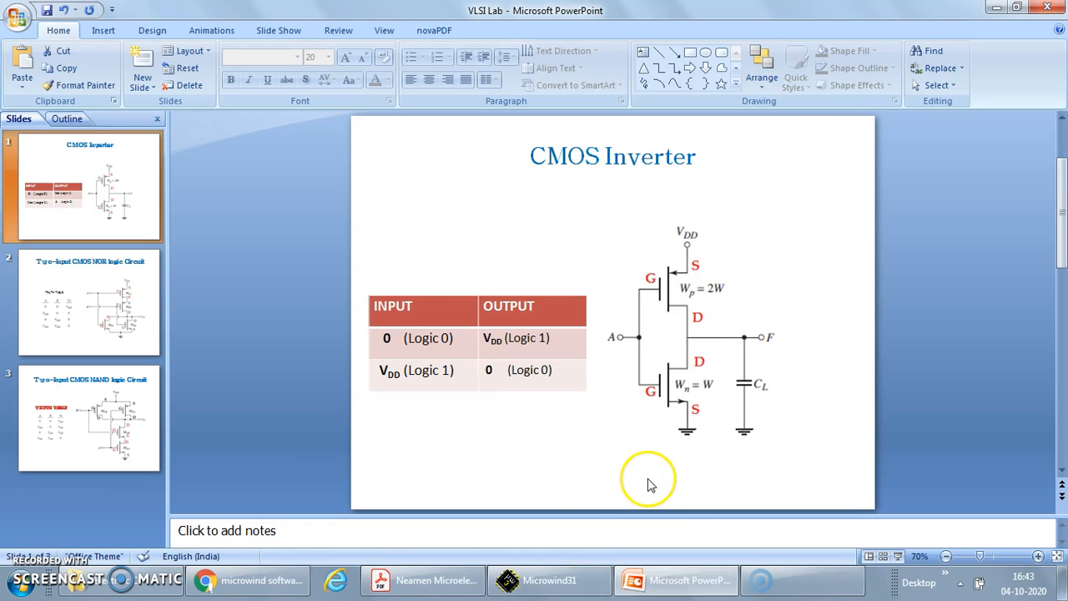
{"action": "left_click", "coordinate": [542, 580]}
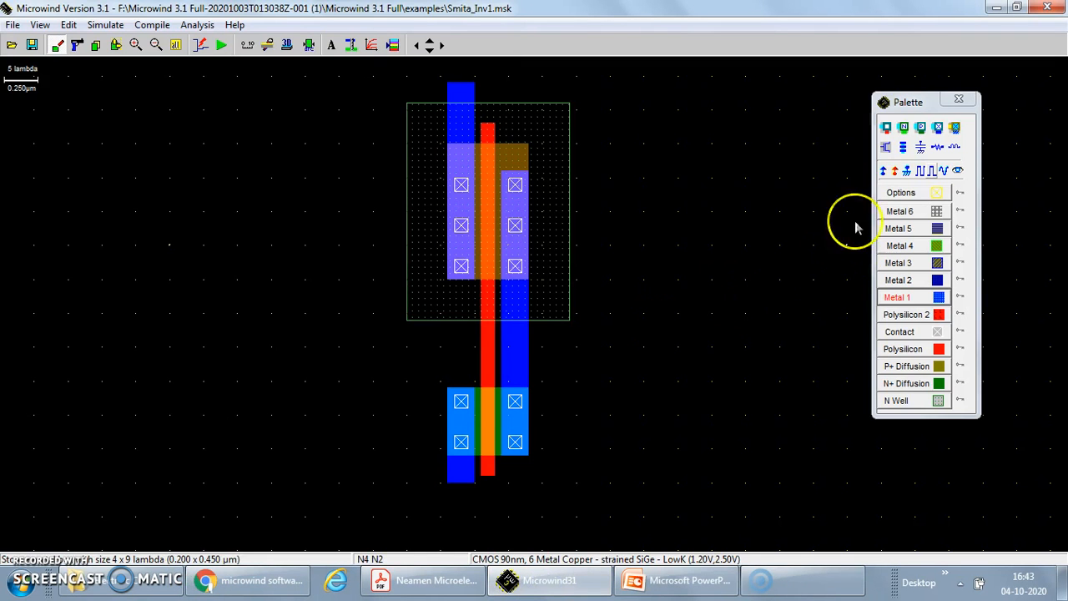
Step: Place Vdd+ supplies on the pMOS's upper Metal 1 extension and in the N-well, and Vss- on the nMOS's lower Metal 1 extension
{"action": "left_click", "coordinate": [886, 172]}
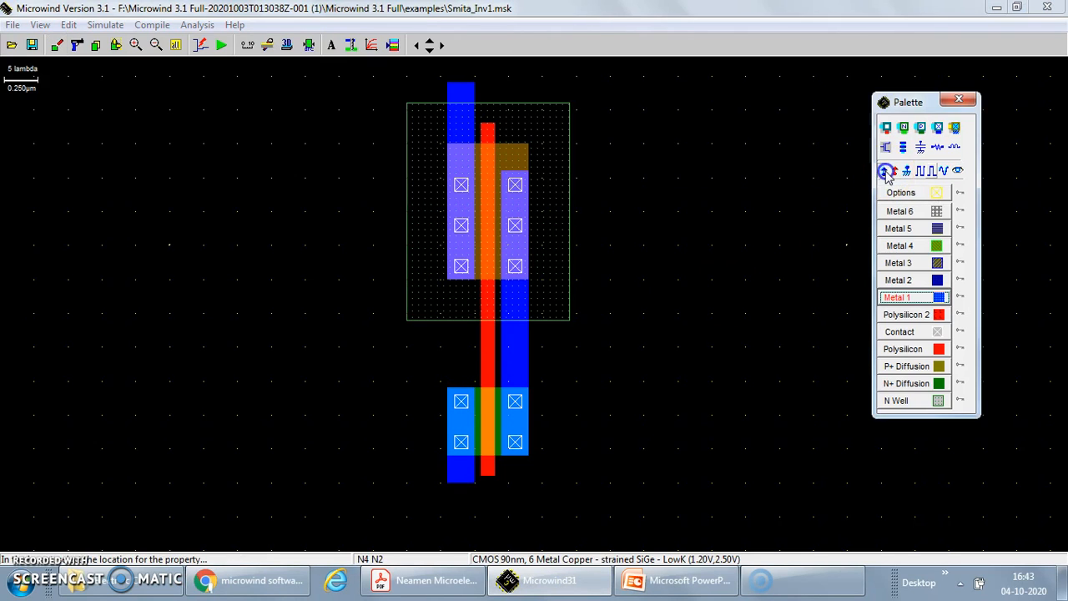
{"action": "left_click", "coordinate": [461, 97]}
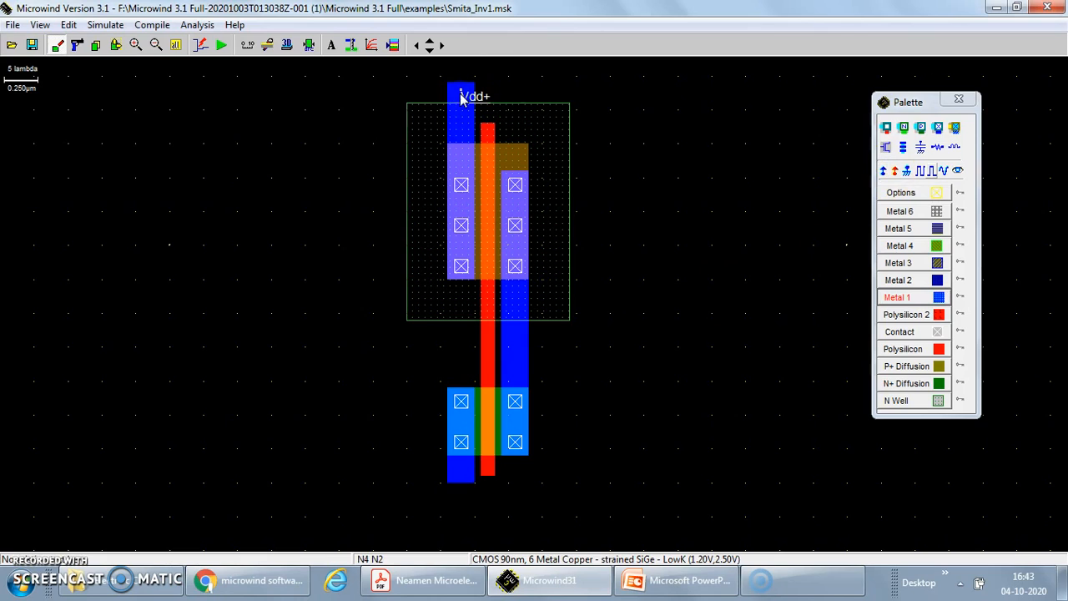
{"action": "left_click", "coordinate": [882, 171]}
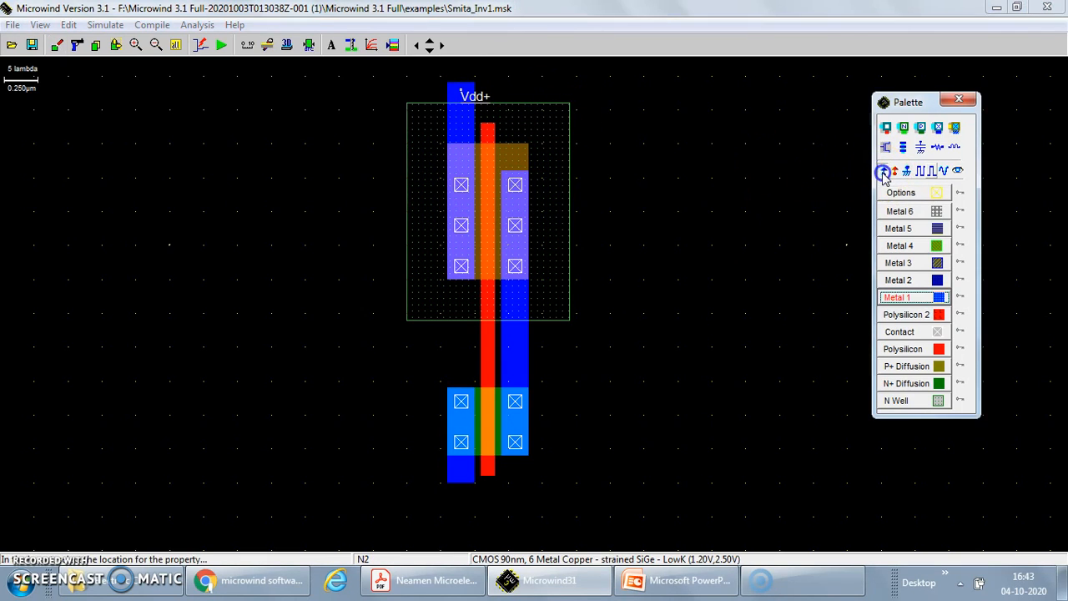
{"action": "left_click", "coordinate": [548, 130]}
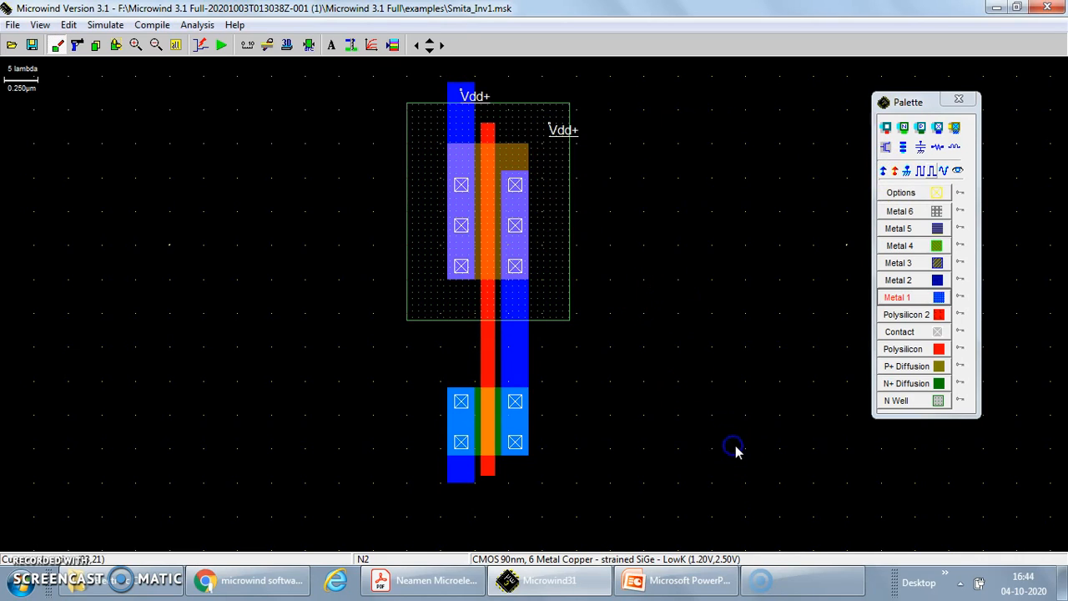
{"action": "left_click", "coordinate": [908, 173]}
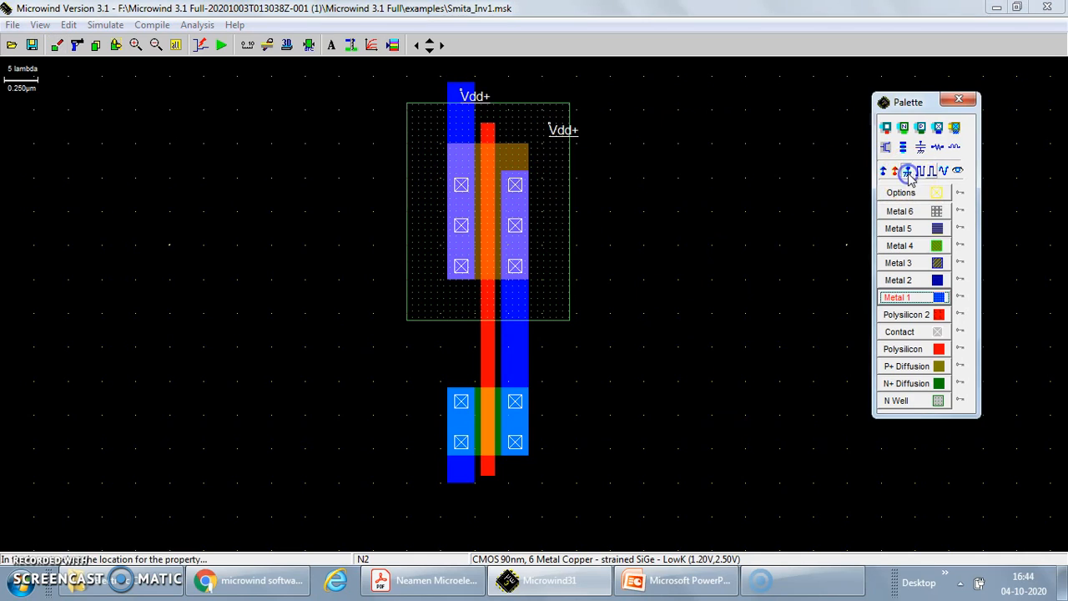
{"action": "left_click", "coordinate": [460, 478]}
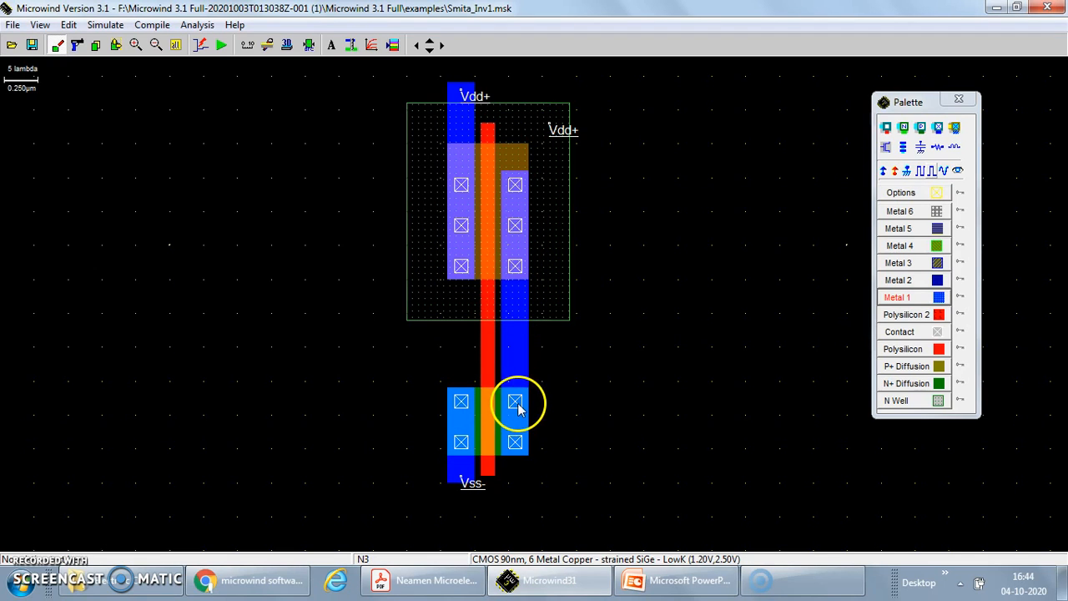
Step: Draw a 5 x 4 lambda Metal 1 output stub beside the drain connection and label it Vout as a visible node
{"action": "left_click", "coordinate": [932, 299]}
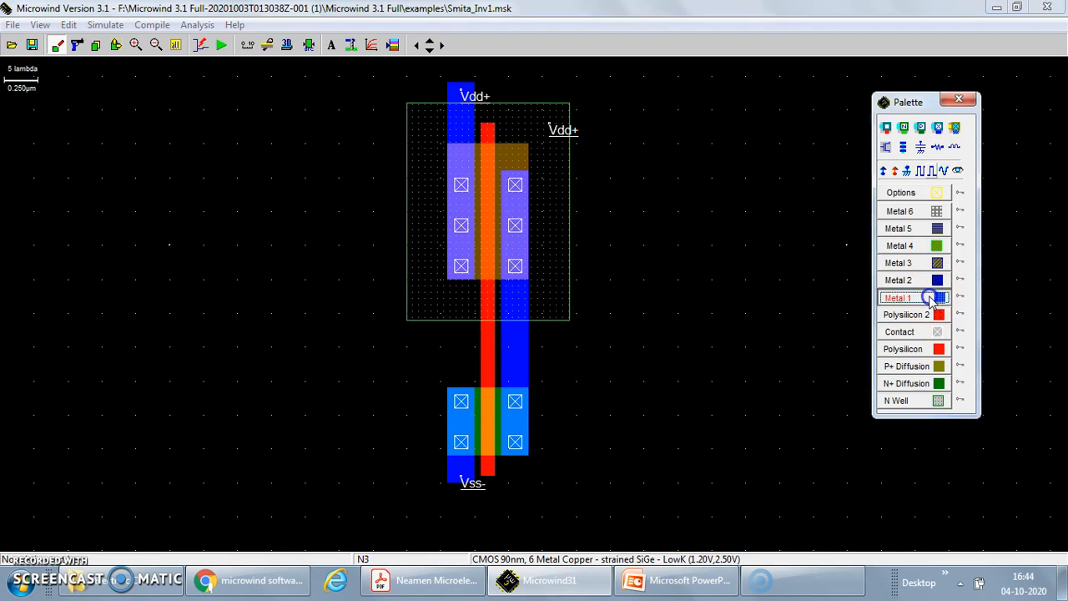
{"action": "left_click_drag", "start_coordinate": [528, 334], "coordinate": [562, 358]}
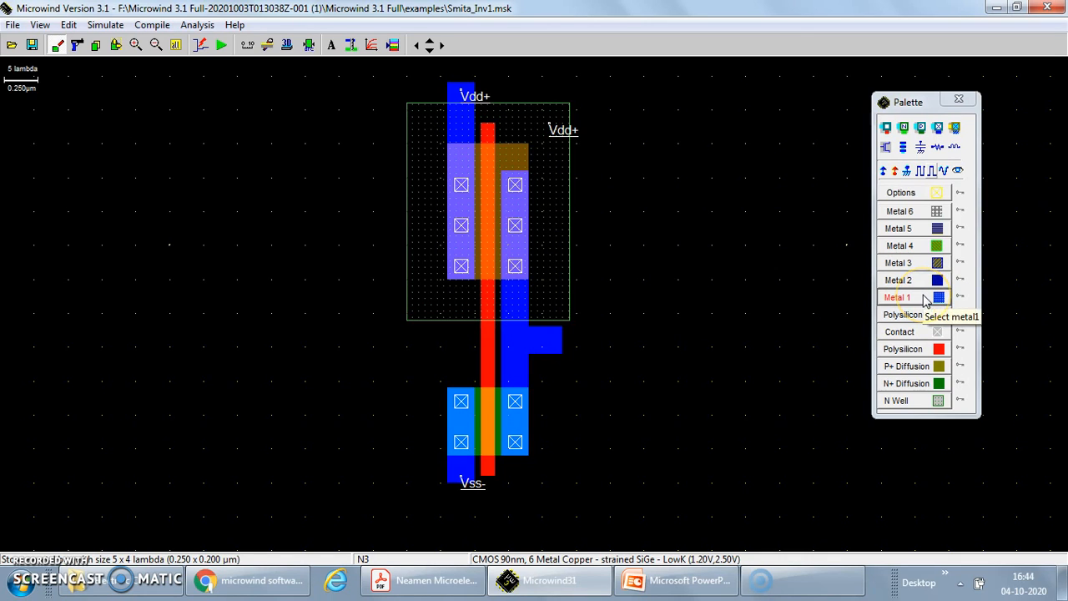
{"action": "left_click", "coordinate": [957, 171]}
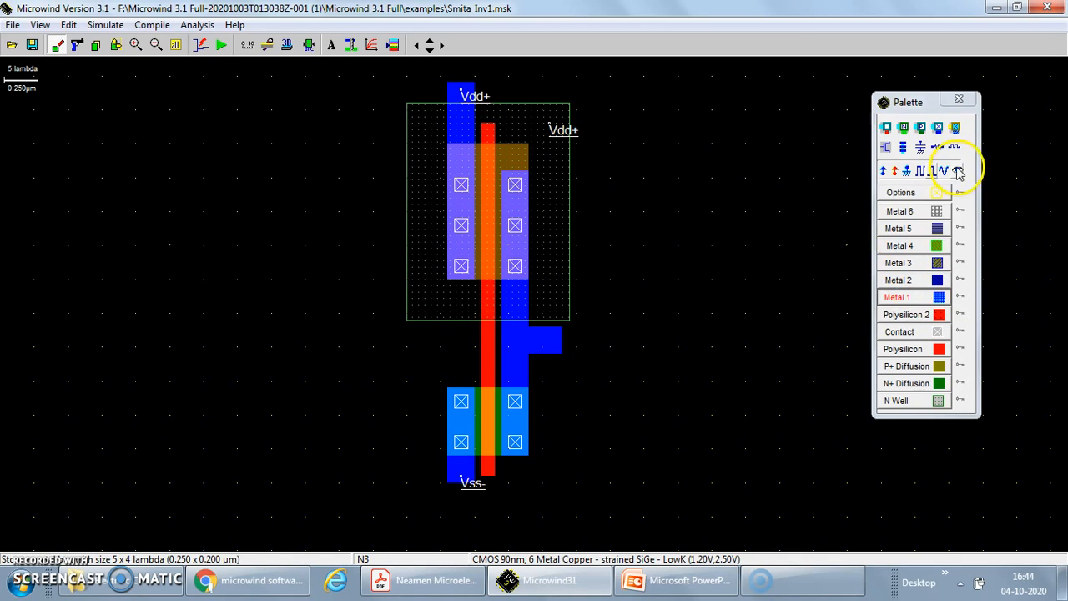
{"action": "left_click", "coordinate": [547, 348]}
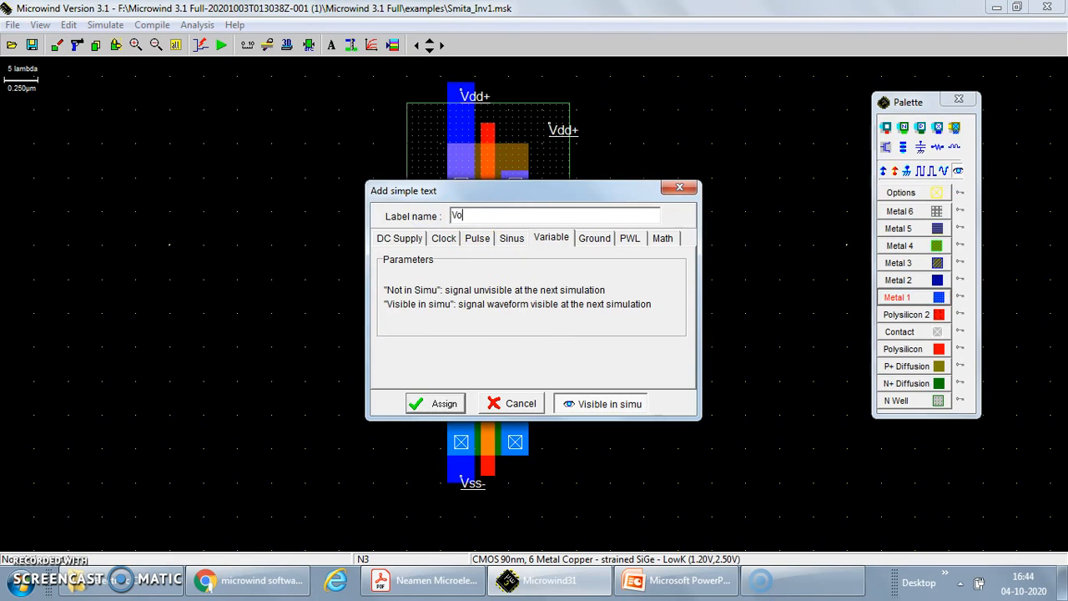
{"action": "type", "text": "Vout"}
{"action": "left_click", "coordinate": [439, 402]}
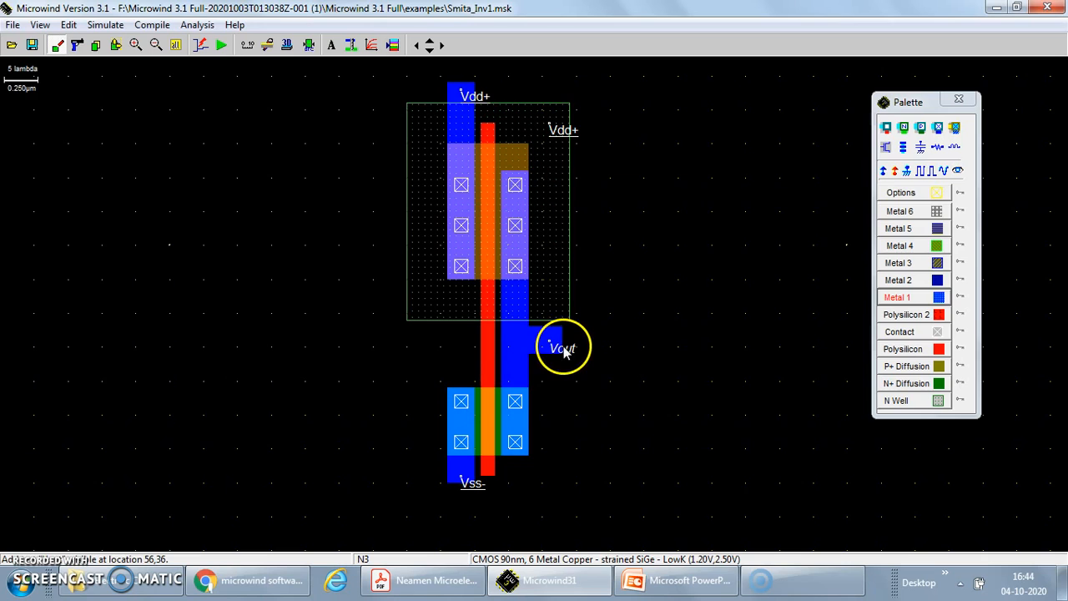
Step: Assign a clock labelled A with levels 1.200 V and 0.000 V to the shared polysilicon gate between the two transistors
{"action": "left_click", "coordinate": [923, 172]}
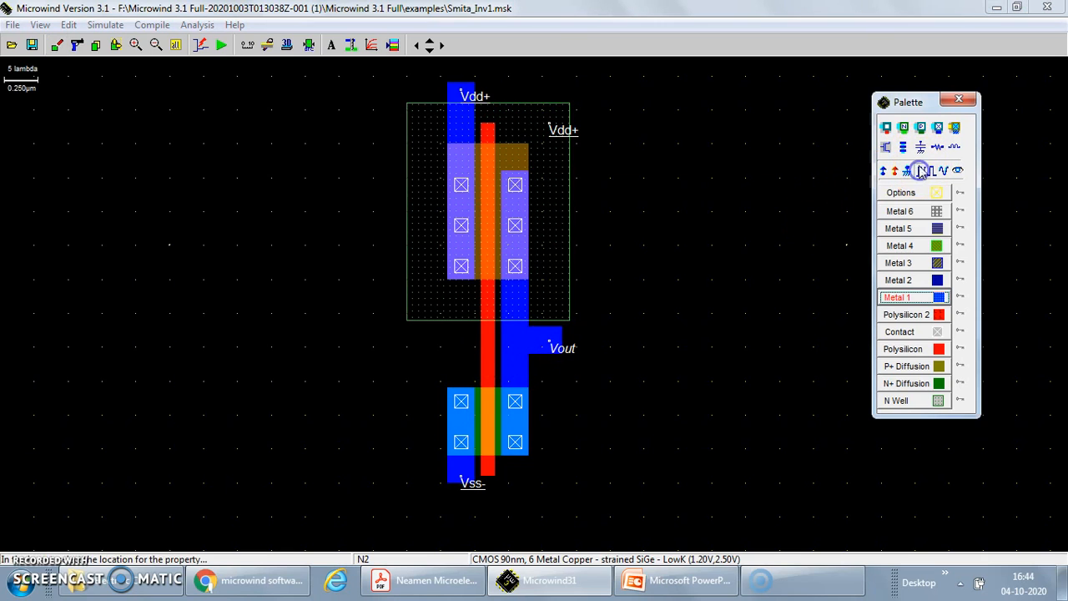
{"action": "left_click", "coordinate": [488, 347]}
{"action": "left_click", "coordinate": [489, 219]}
{"action": "left_click_drag", "start_coordinate": [485, 216], "coordinate": [451, 219]}
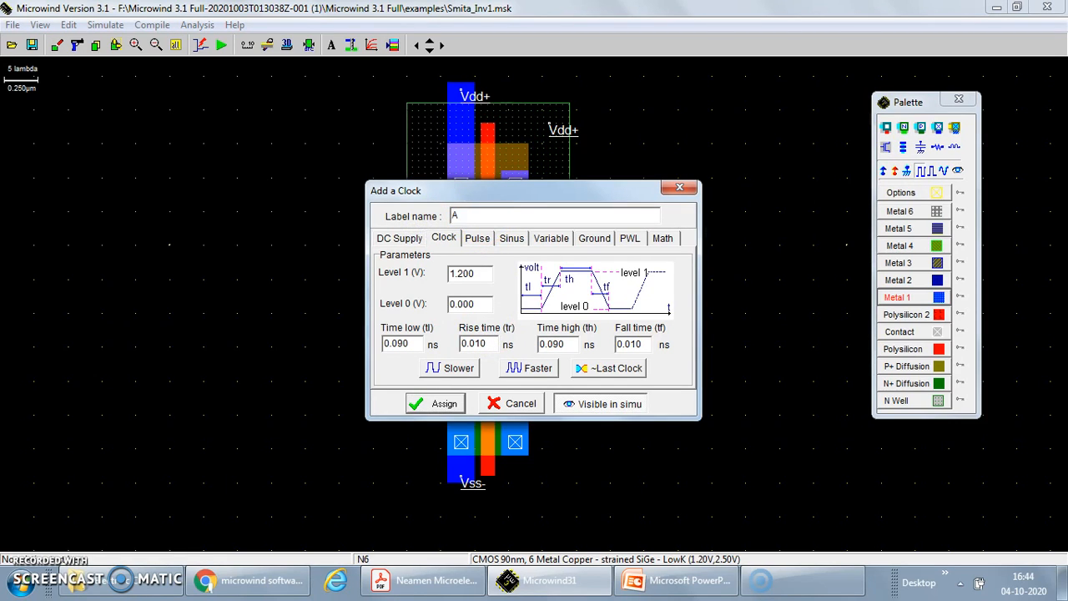
{"action": "left_click", "coordinate": [444, 405]}
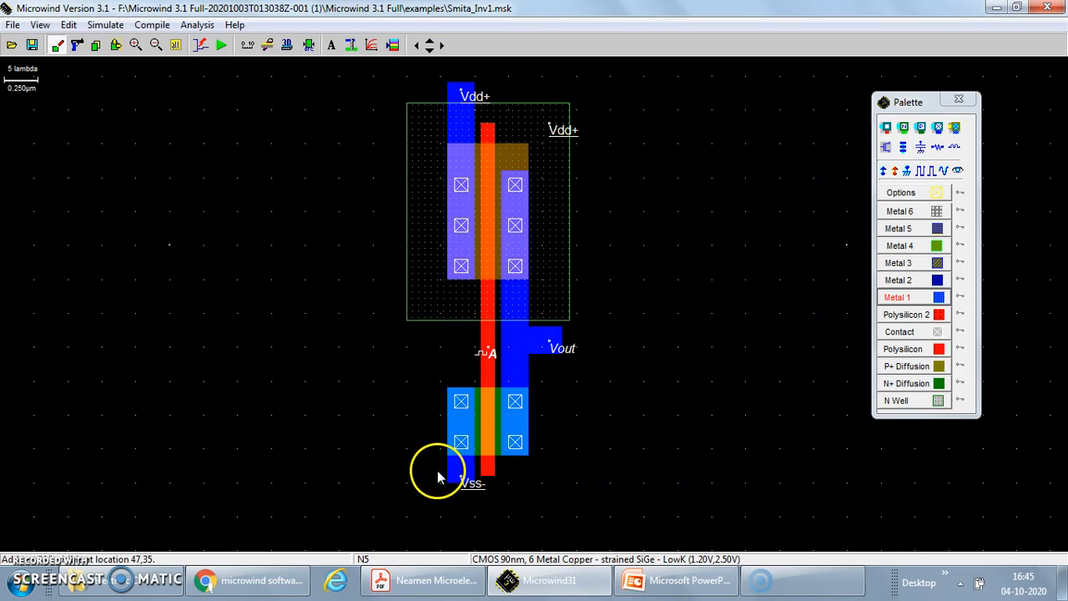
Step: Check the layout against the design rules and run the voltage-versus-time simulation of A and Vout
{"action": "left_click", "coordinate": [308, 46]}
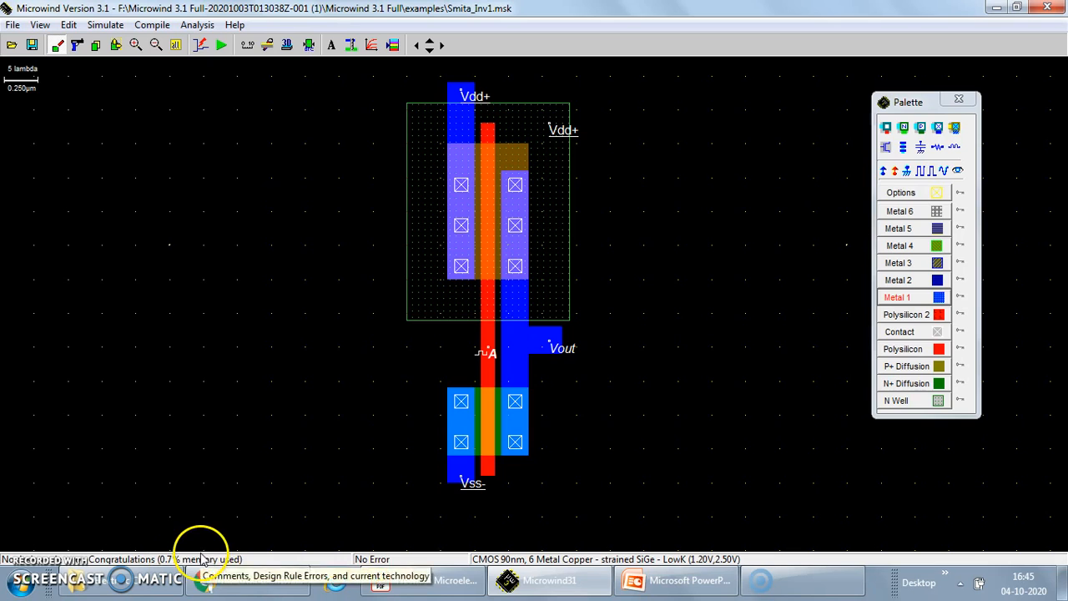
{"action": "left_click", "coordinate": [222, 46]}
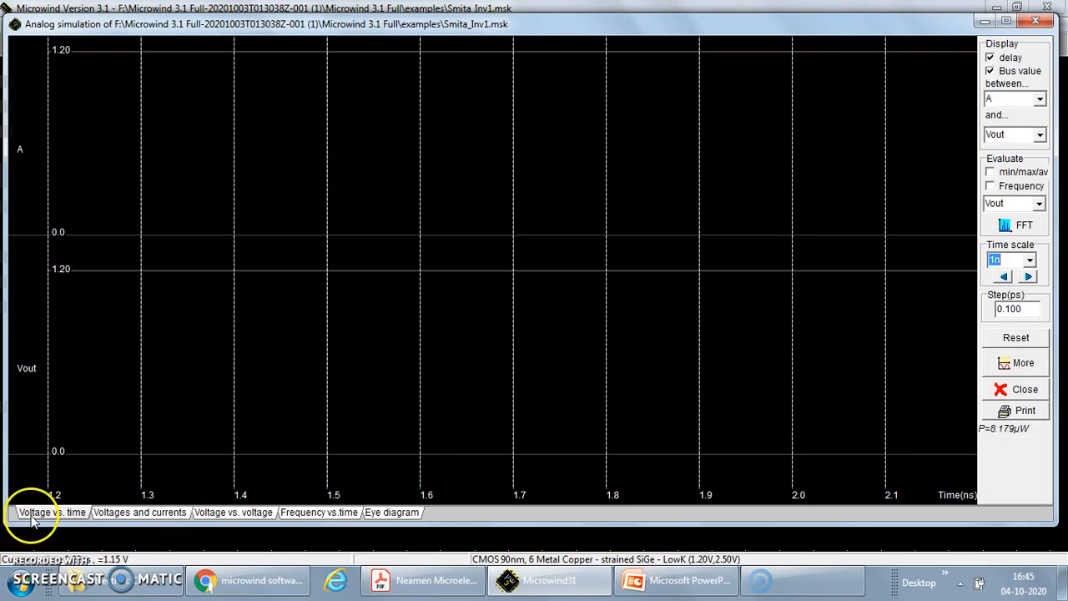
{"action": "left_click", "coordinate": [1030, 277]}
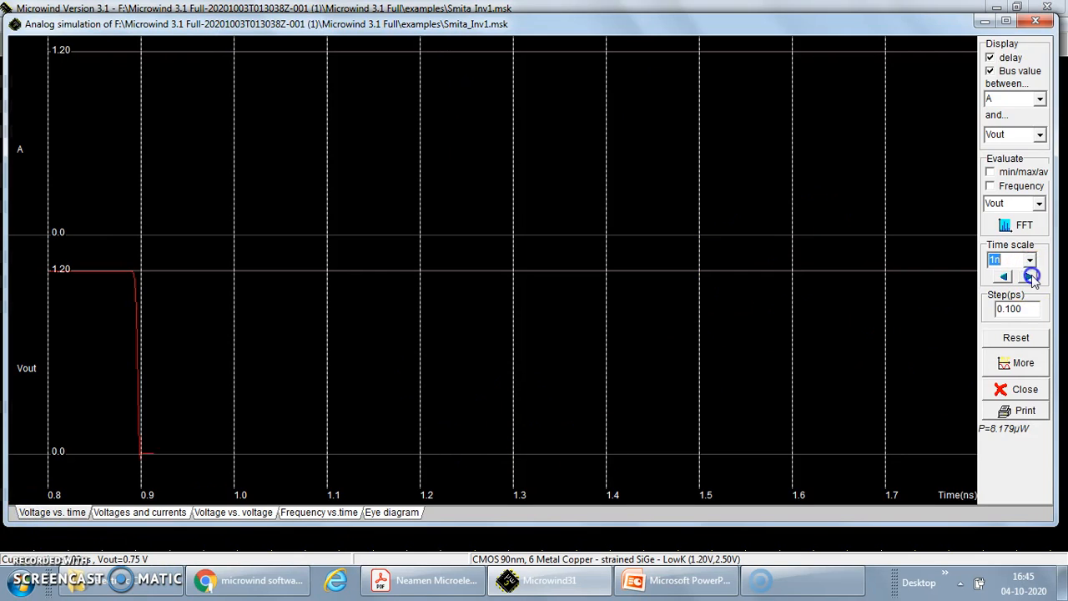
{"action": "left_click", "coordinate": [1030, 276]}
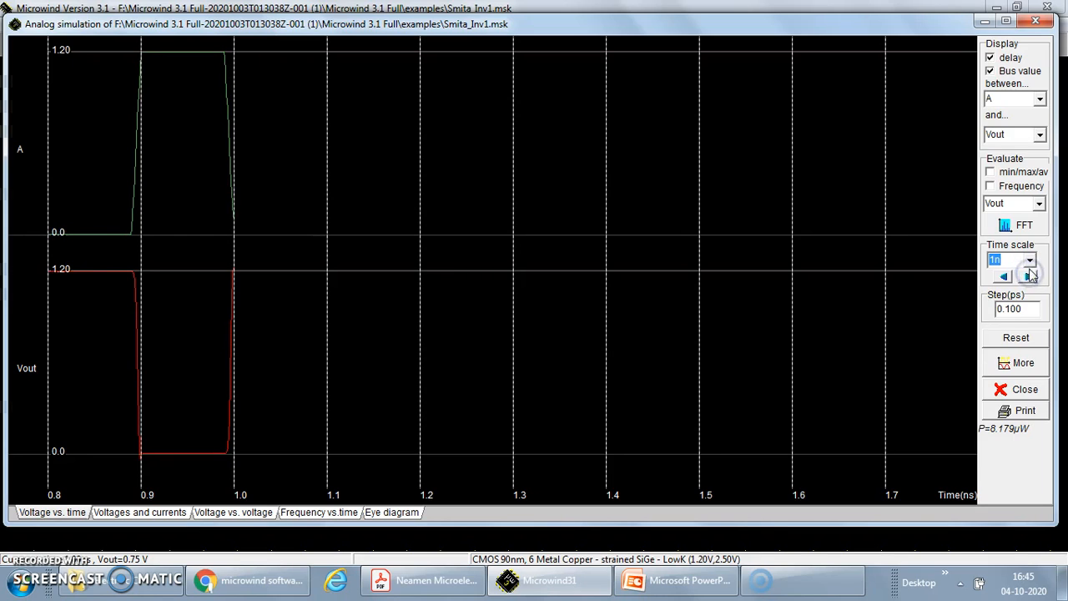
Step: Return the A and Vout waveforms to time zero and set the simulation time scale to 1n
{"action": "left_click", "coordinate": [1030, 260]}
{"action": "left_click", "coordinate": [1025, 288]}
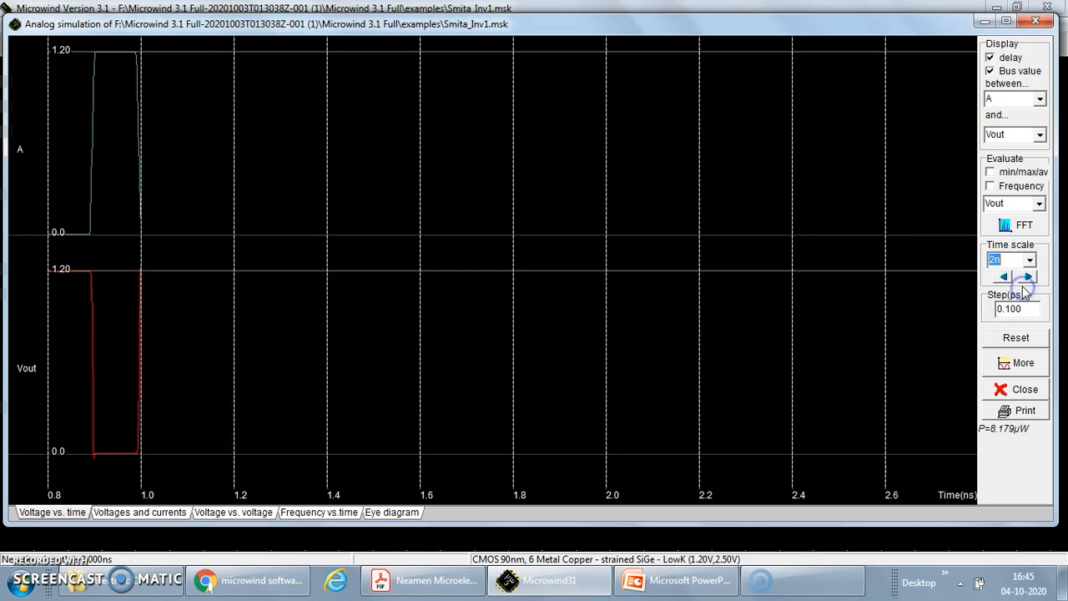
{"action": "left_click", "coordinate": [1004, 277]}
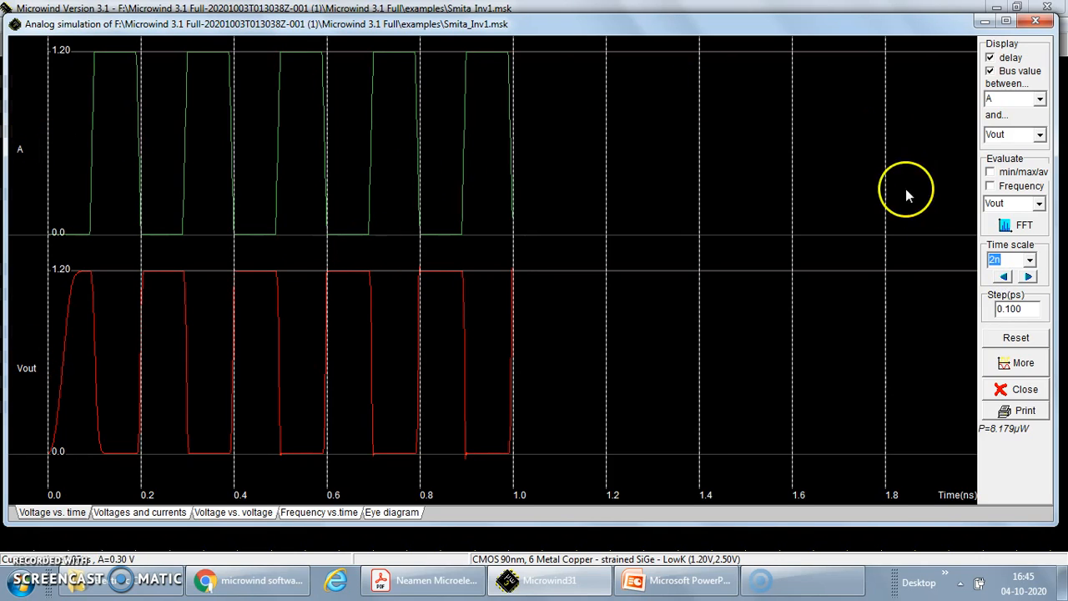
{"action": "left_click", "coordinate": [1030, 262]}
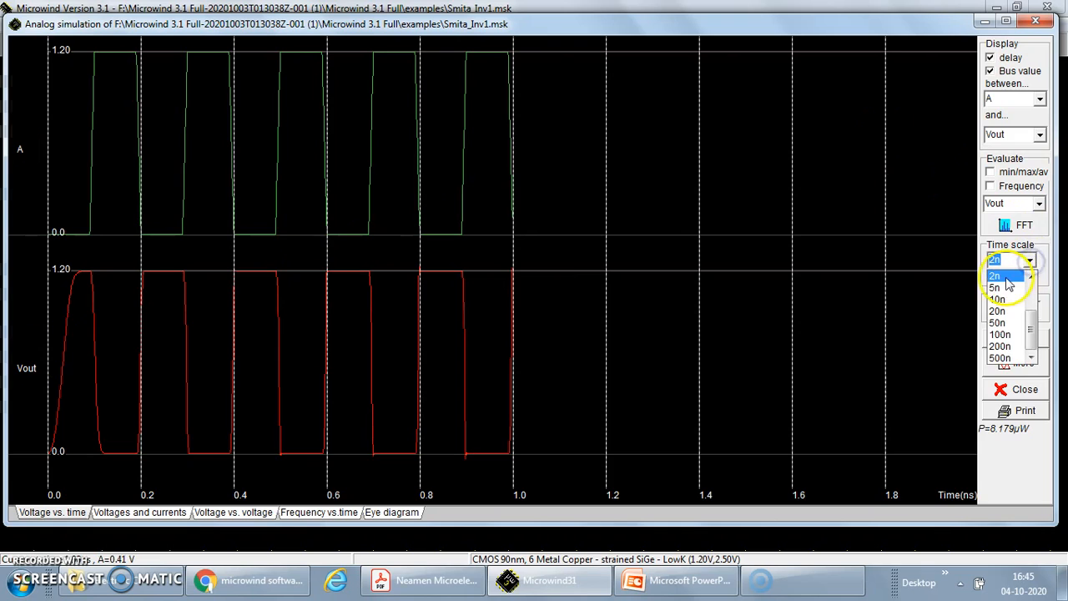
{"action": "left_click", "coordinate": [1000, 275]}
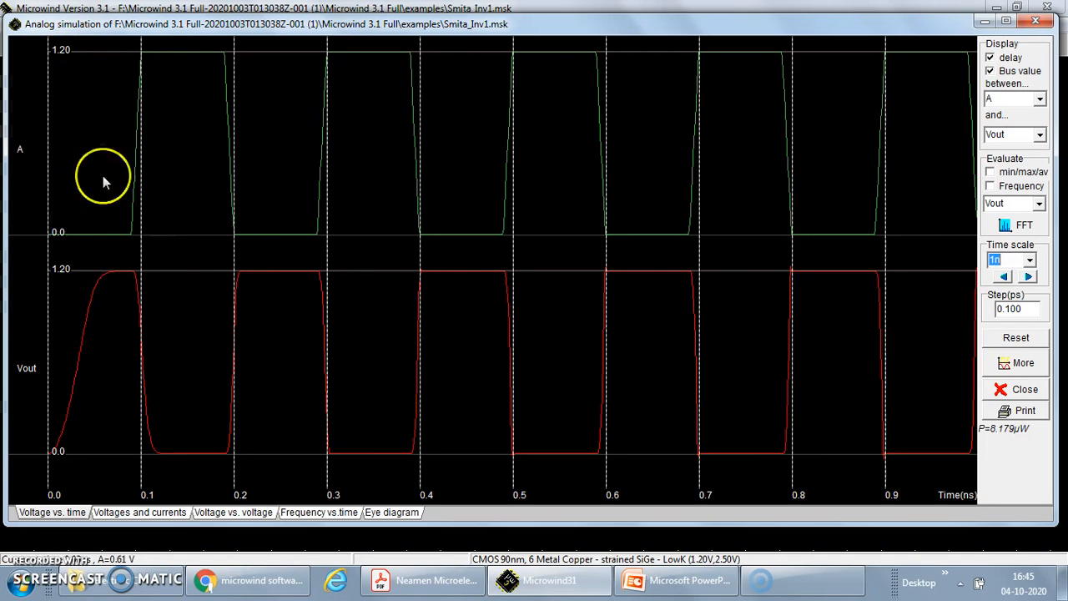
Step: Examine the inverter's Vout versus A transfer curve, return to the voltage-versus-time waveforms and close the simulation
{"action": "left_click", "coordinate": [233, 514]}
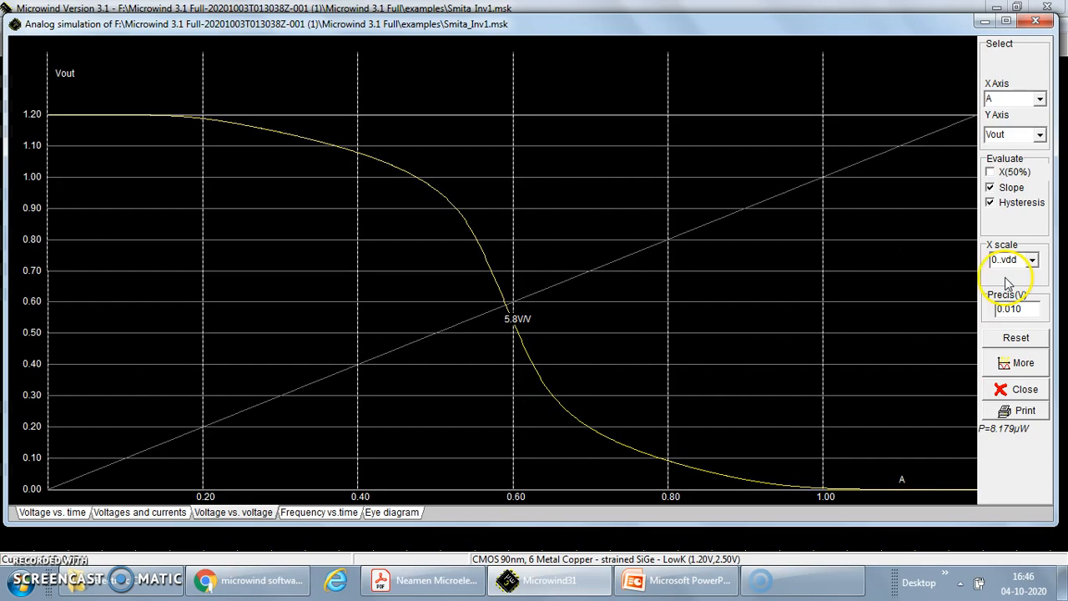
{"action": "left_click", "coordinate": [52, 512]}
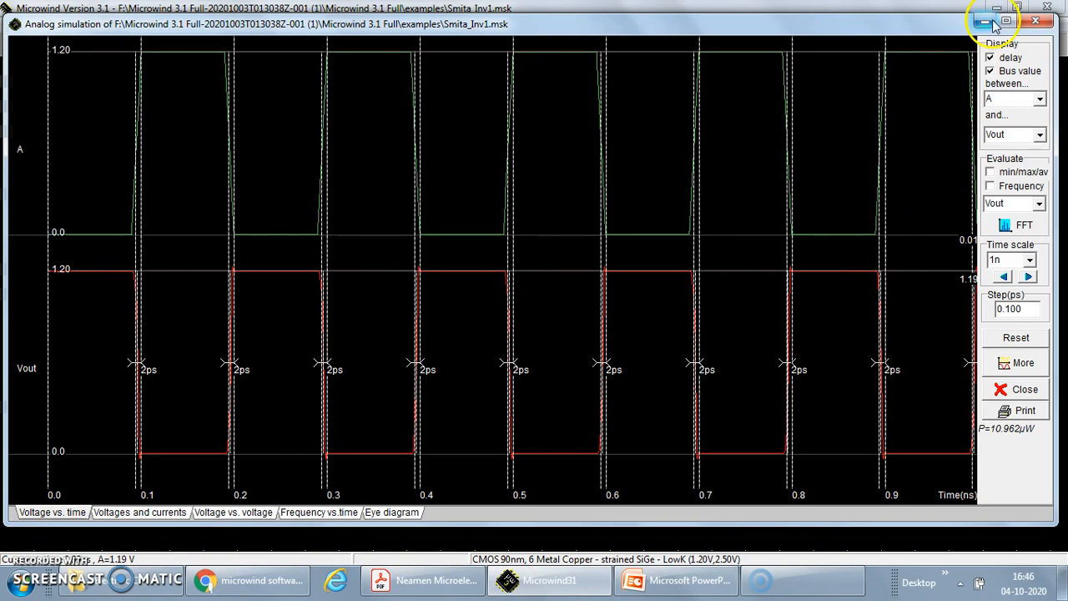
{"action": "left_click", "coordinate": [1036, 22]}
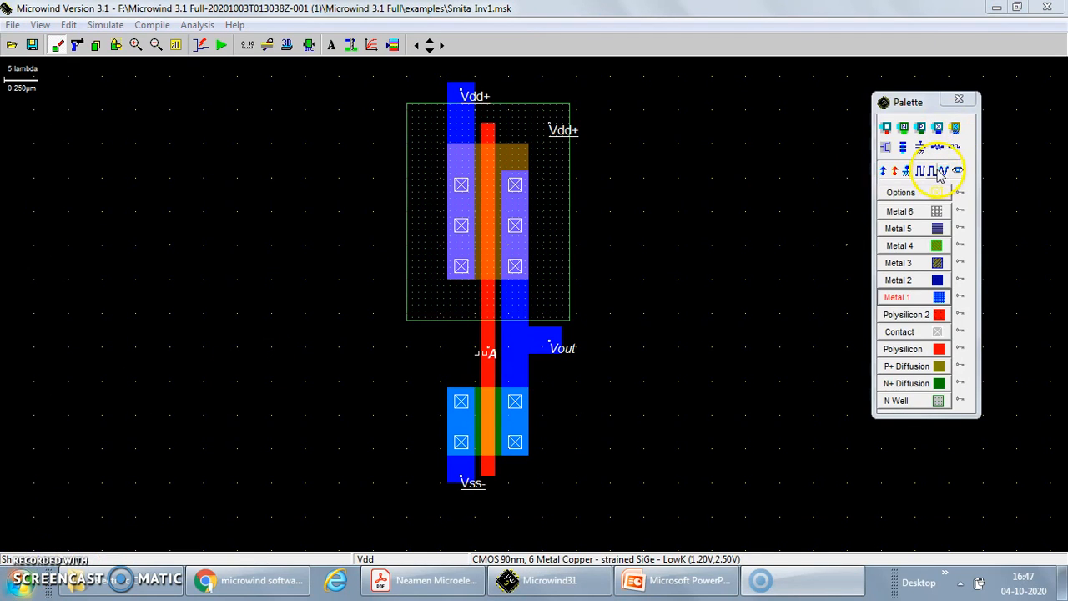
Step: Add a virtual load capacitor of 0.01 pF between the Vout node and ground
{"action": "left_click", "coordinate": [922, 147]}
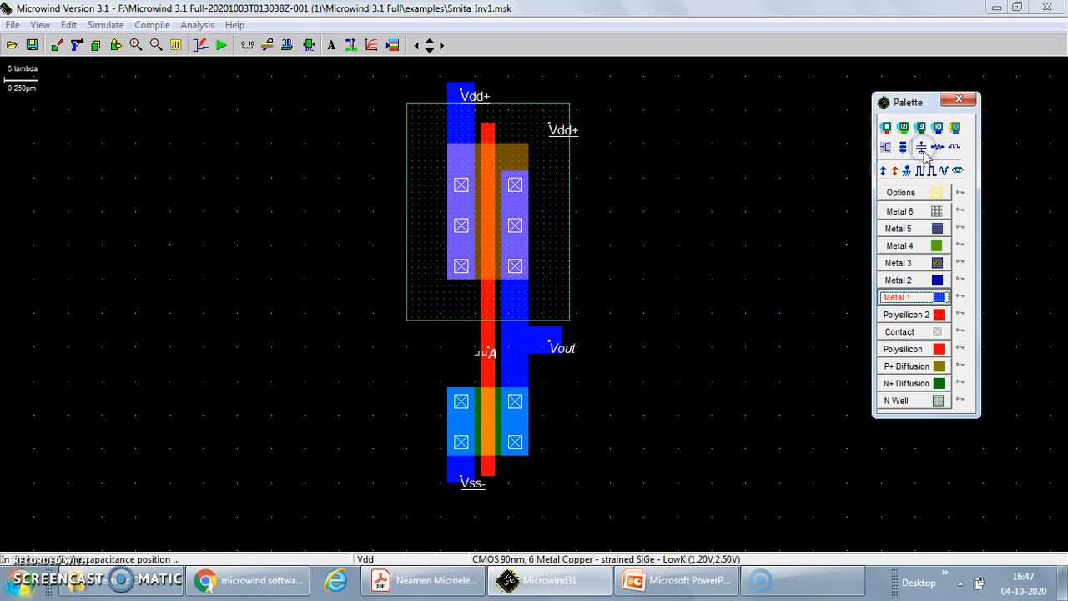
{"action": "left_click", "coordinate": [526, 347]}
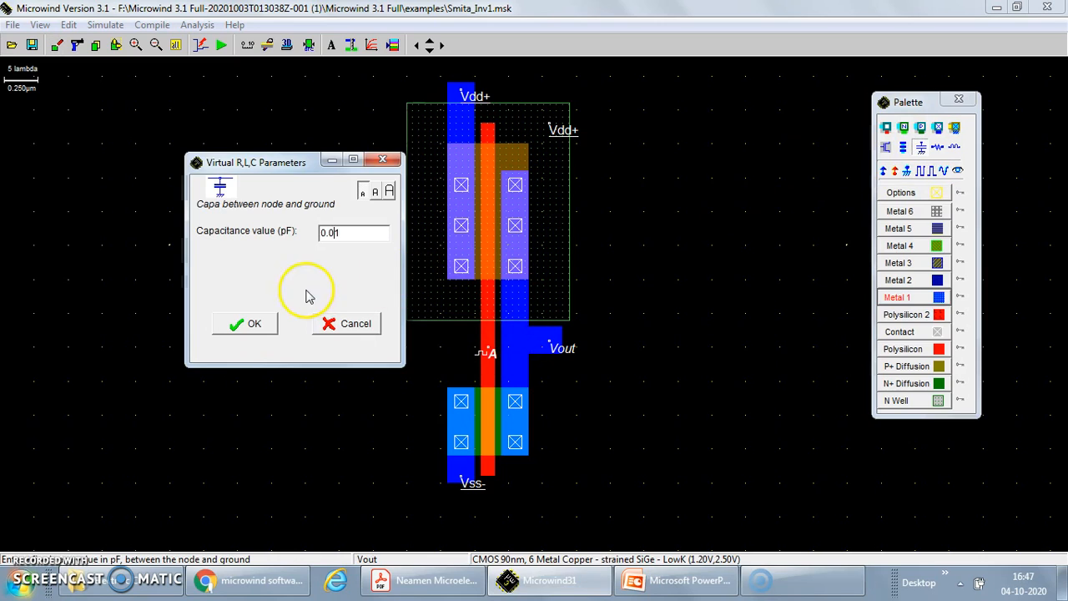
{"action": "left_click", "coordinate": [254, 325]}
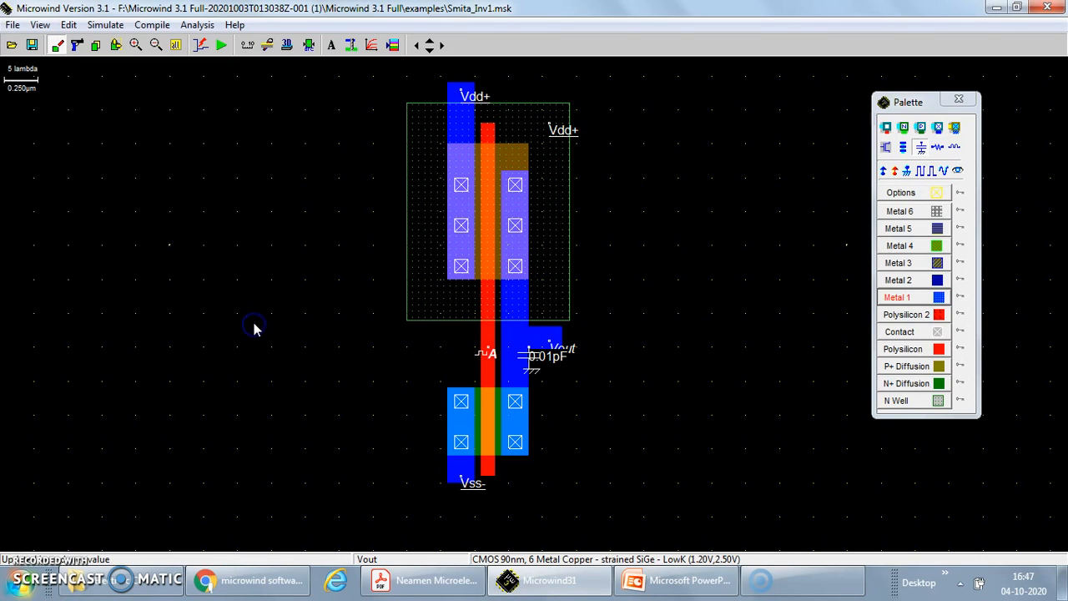
Step: Rerun the voltage-versus-time simulation of A and Vout with the load capacitor in place
{"action": "left_click", "coordinate": [222, 47]}
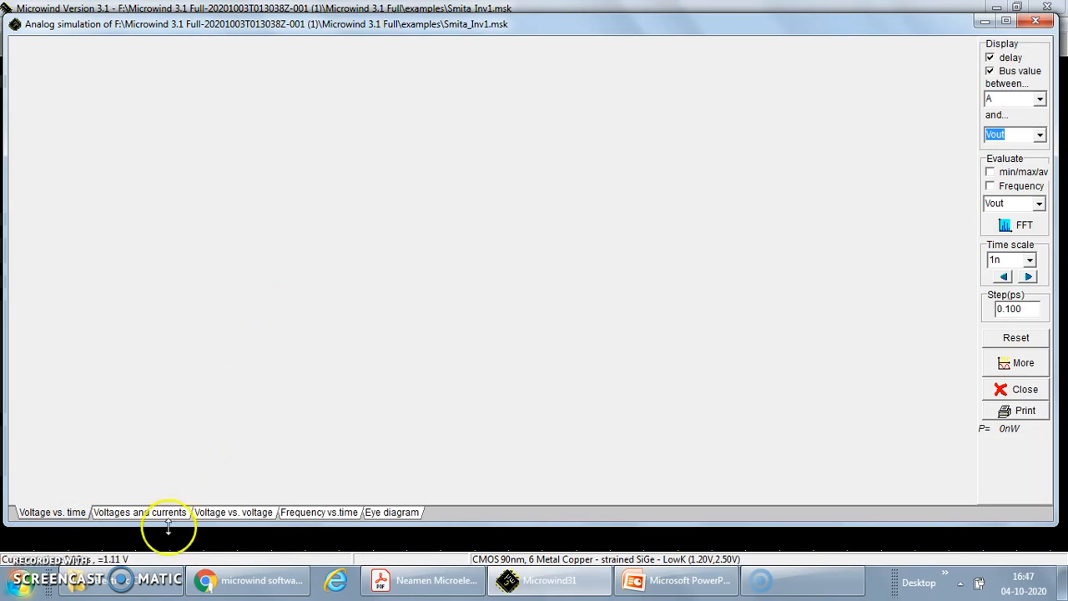
{"action": "left_click", "coordinate": [1028, 276]}
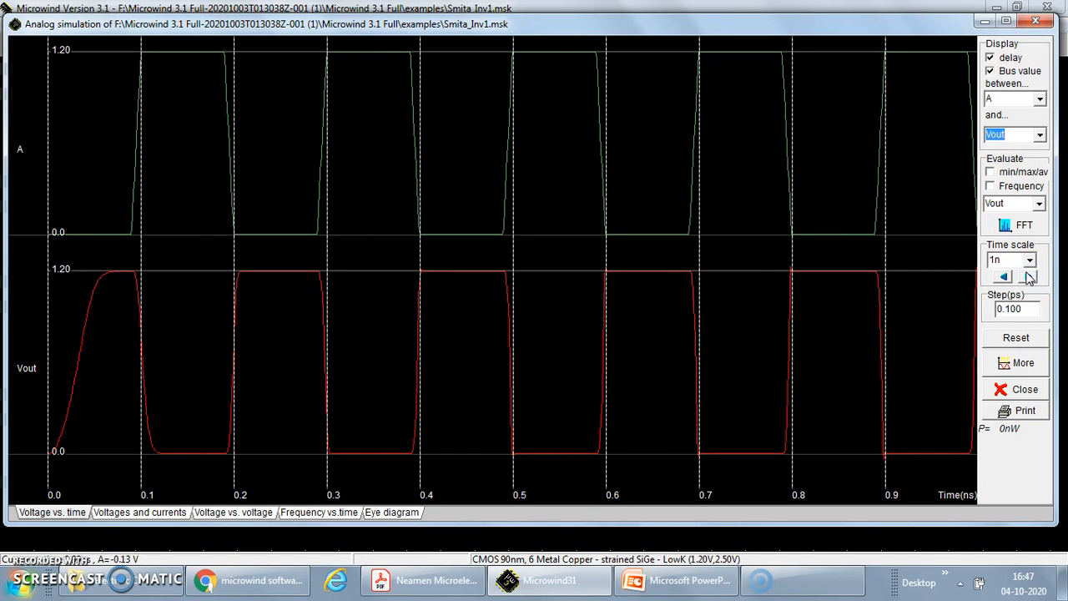
{"action": "left_click", "coordinate": [1029, 276]}
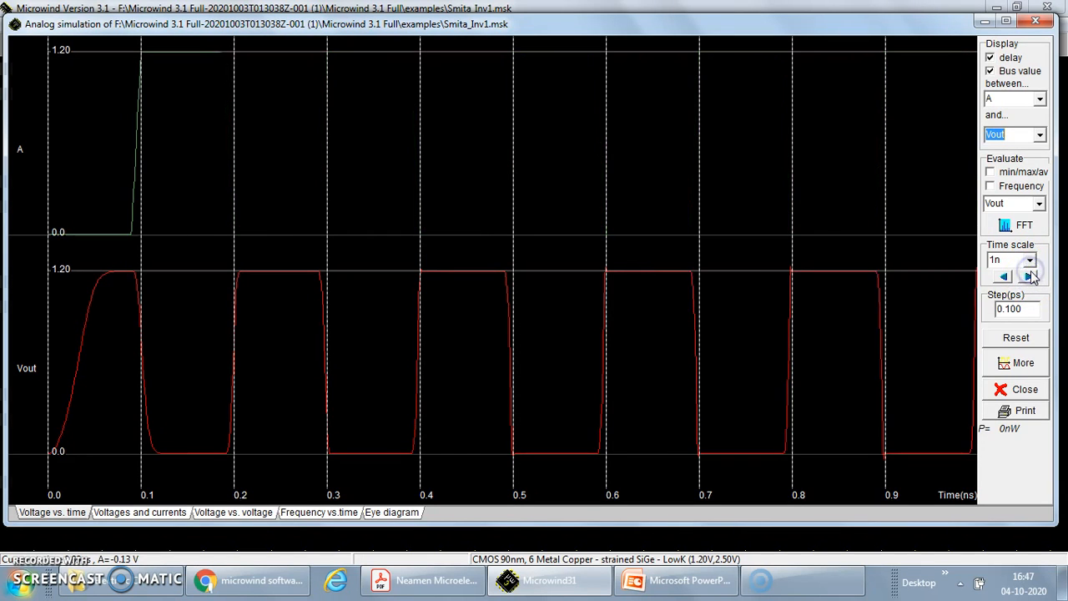
Step: Examine the A and Vout waveforms further along the time axis in the voltage-versus-time simulation
{"action": "left_click", "coordinate": [1030, 276]}
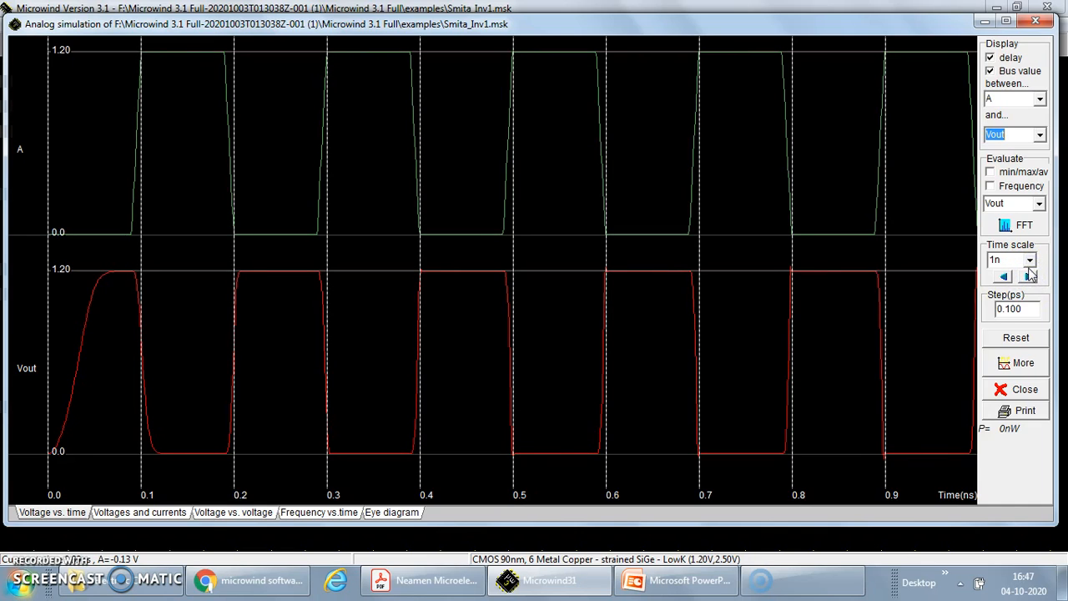
{"action": "left_click", "coordinate": [1031, 273]}
{"action": "left_click", "coordinate": [1031, 277]}
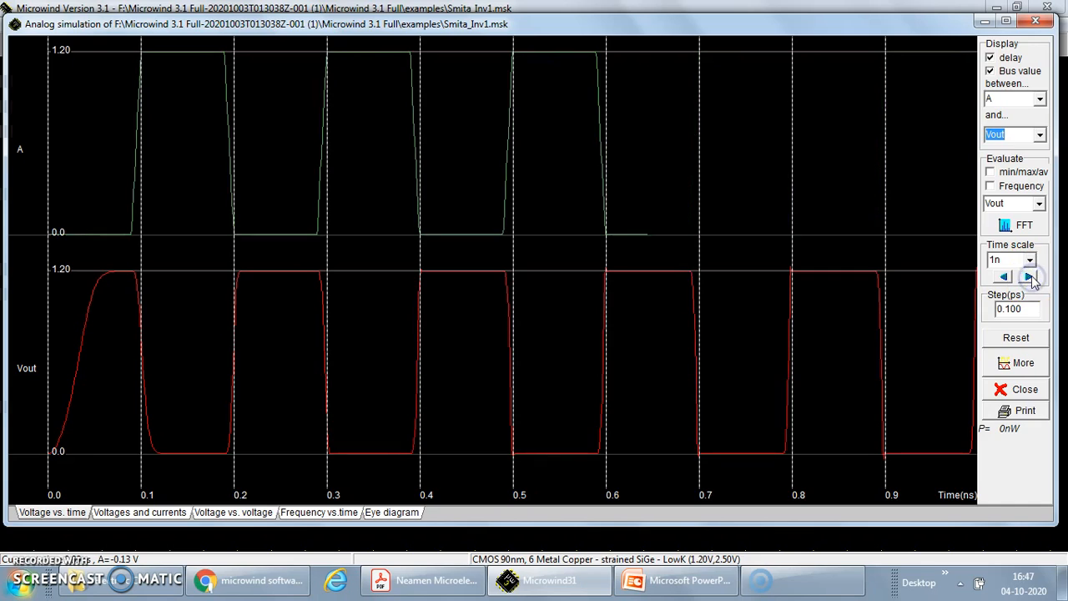
{"action": "left_click", "coordinate": [1031, 277]}
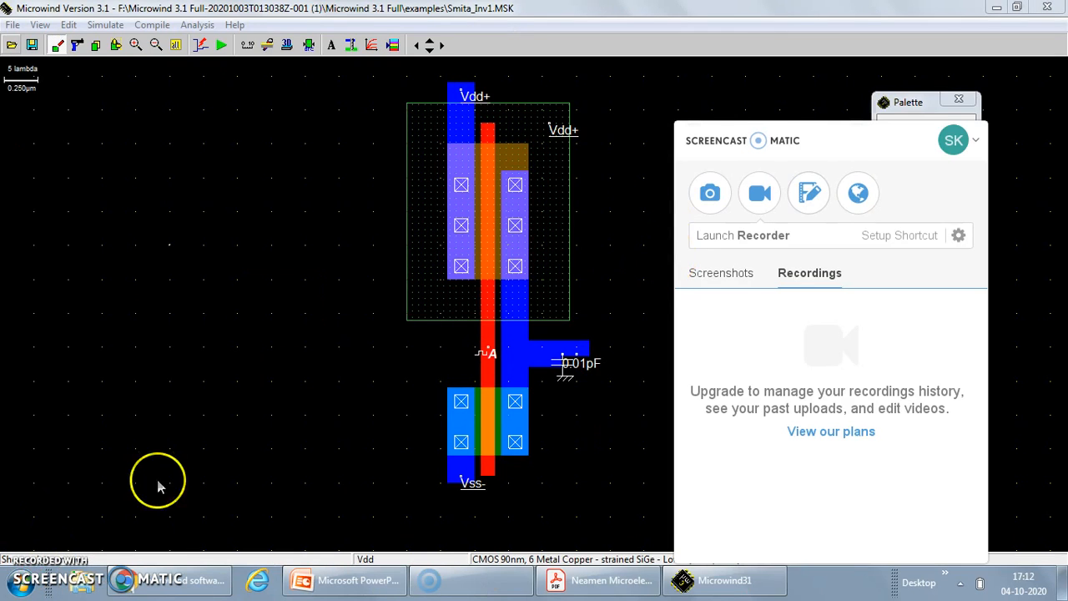
Step: Save the inverter layout, rerun the simulation with the 0.01 pF load and shift the A and Vo waveforms forward in time
{"action": "left_click", "coordinate": [26, 560]}
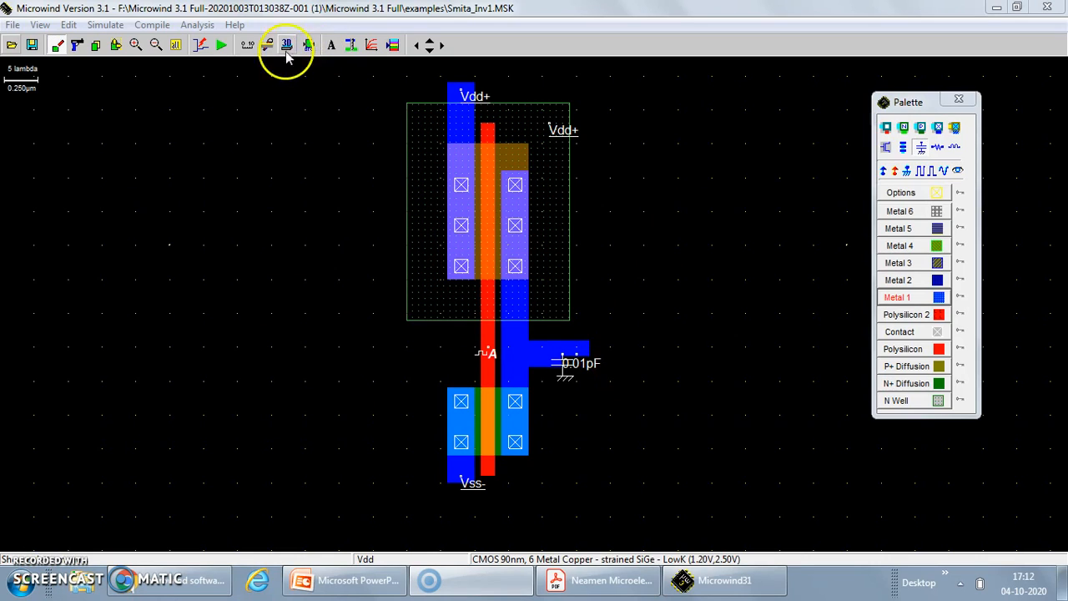
{"action": "left_click", "coordinate": [31, 46]}
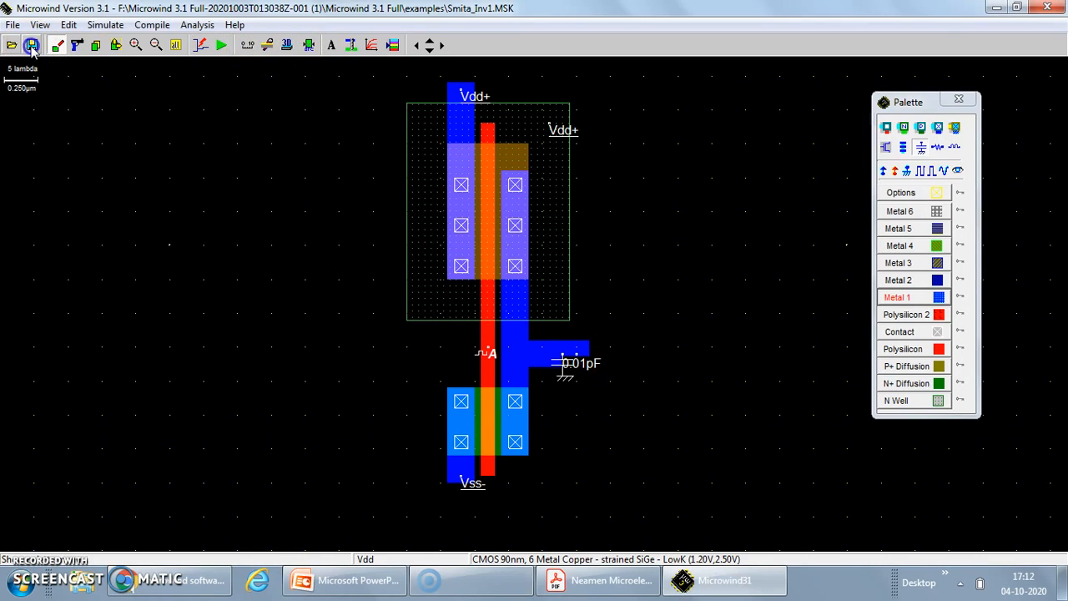
{"action": "left_click", "coordinate": [222, 46]}
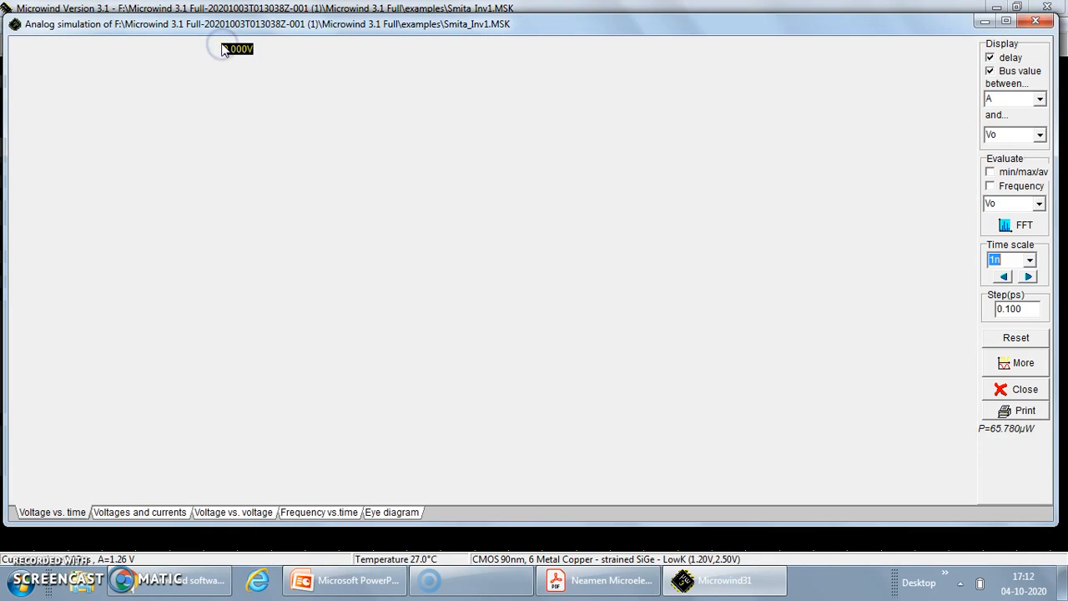
{"action": "left_click", "coordinate": [1029, 277]}
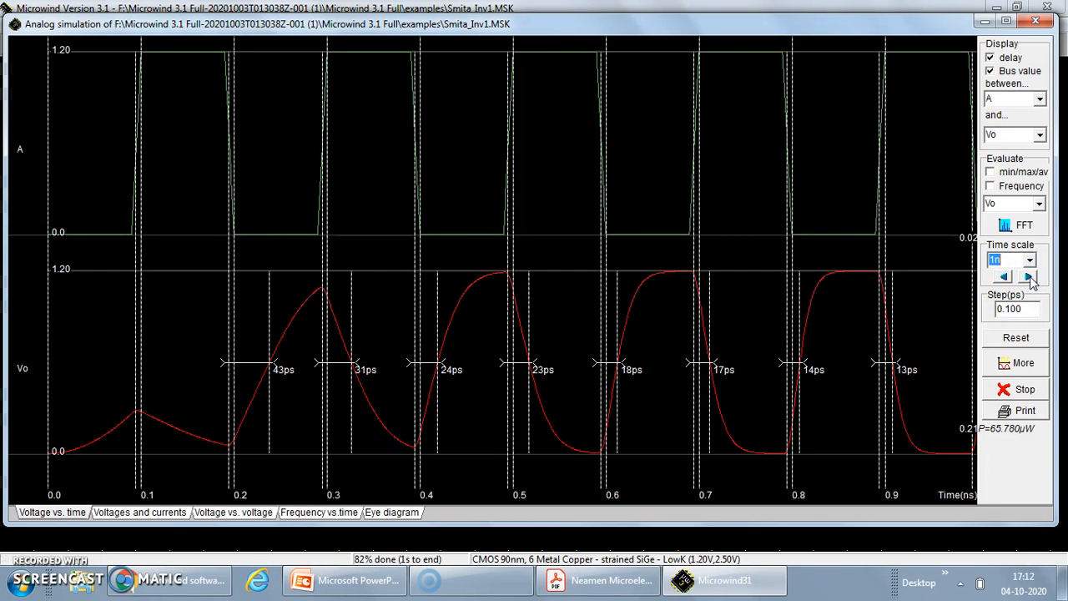
{"action": "left_click", "coordinate": [1030, 277]}
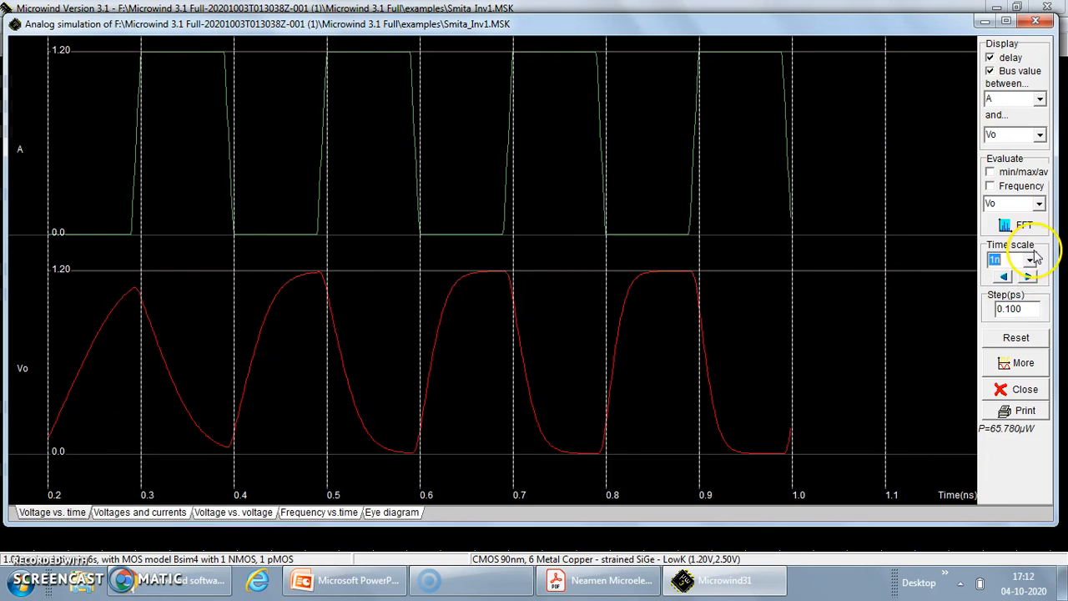
Step: Set the simulation time scale to 500p, examine the A and Vo waveforms and close the simulation
{"action": "left_click", "coordinate": [1030, 259]}
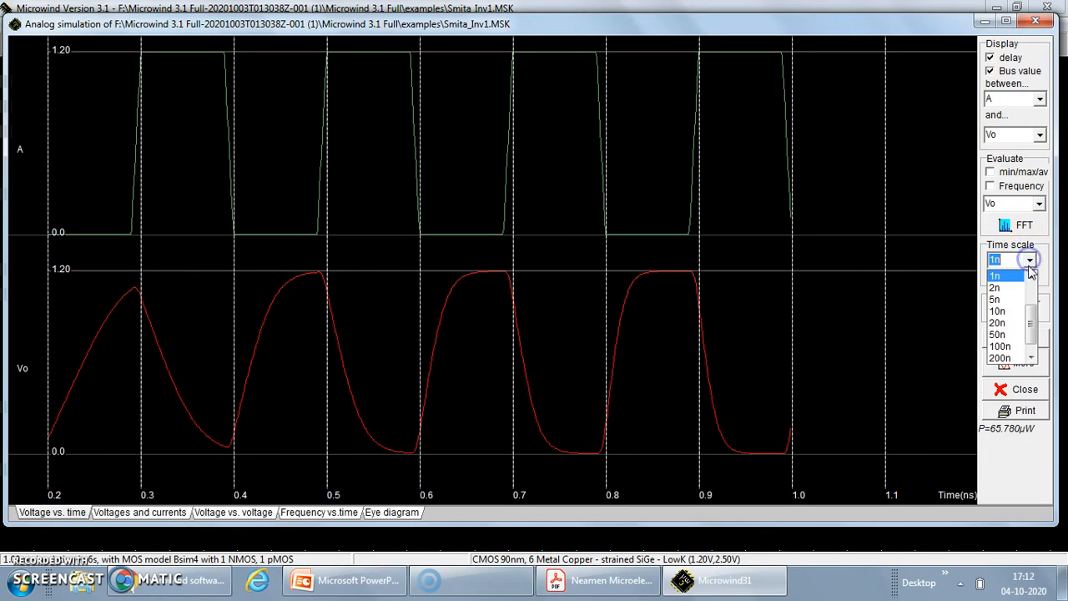
{"action": "left_click_drag", "start_coordinate": [1035, 315], "coordinate": [1034, 292]}
{"action": "left_click", "coordinate": [1005, 287]}
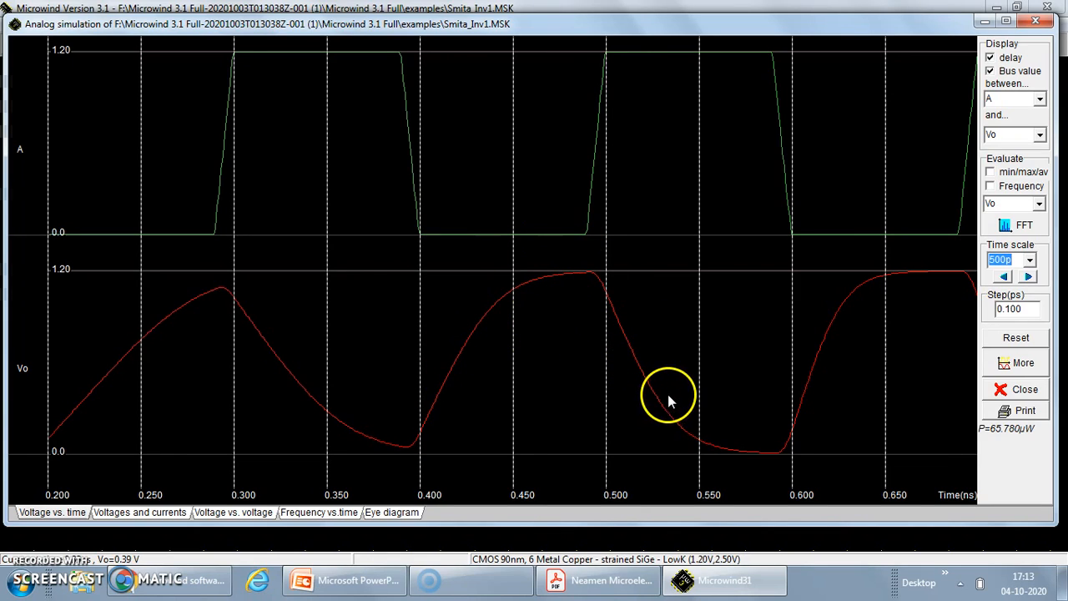
{"action": "left_click", "coordinate": [1037, 21]}
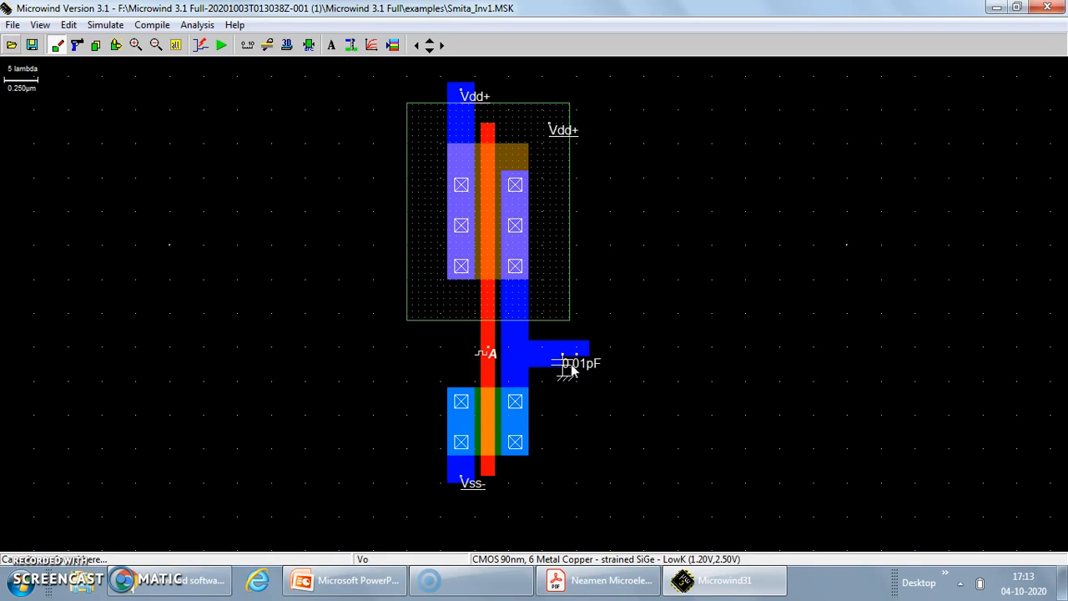
Step: Set the load capacitor on the output node to 0.03 pF and save the layout
{"action": "left_click", "coordinate": [572, 365]}
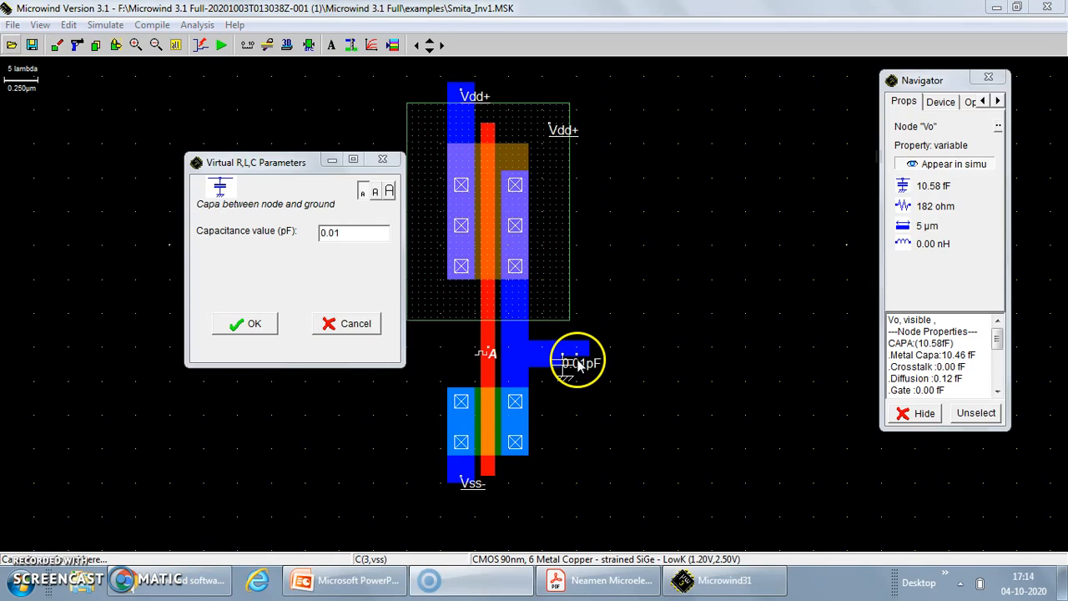
{"action": "left_click", "coordinate": [351, 233]}
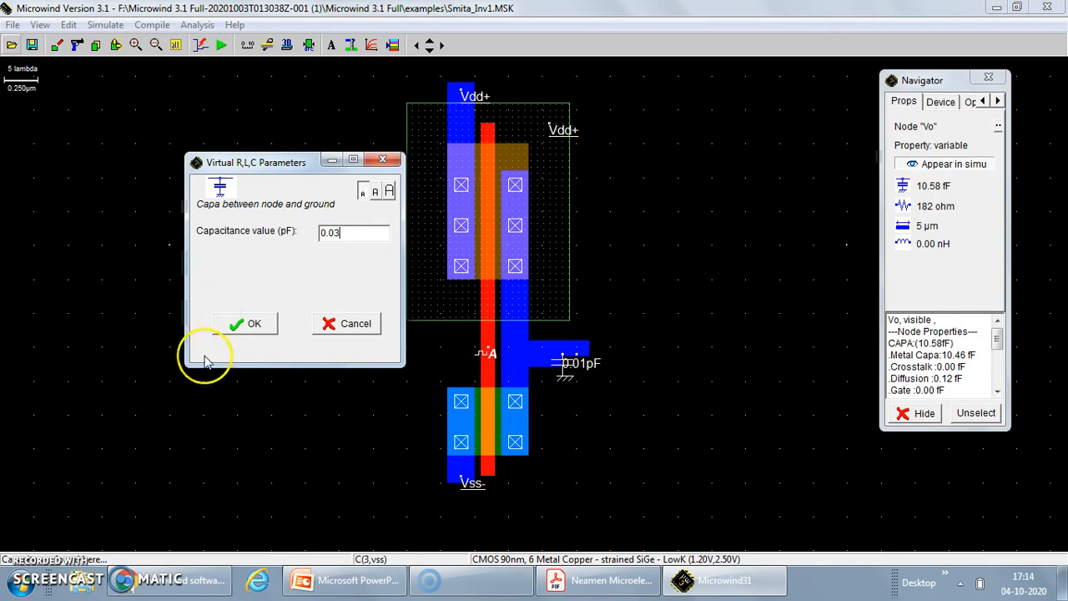
{"action": "left_click", "coordinate": [246, 323]}
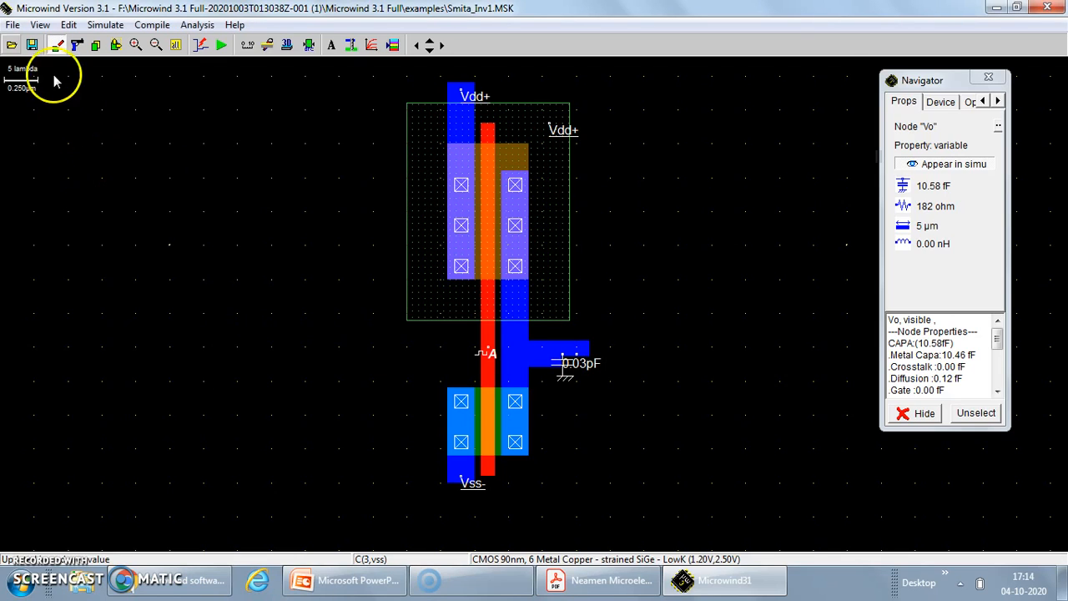
{"action": "left_click", "coordinate": [31, 45]}
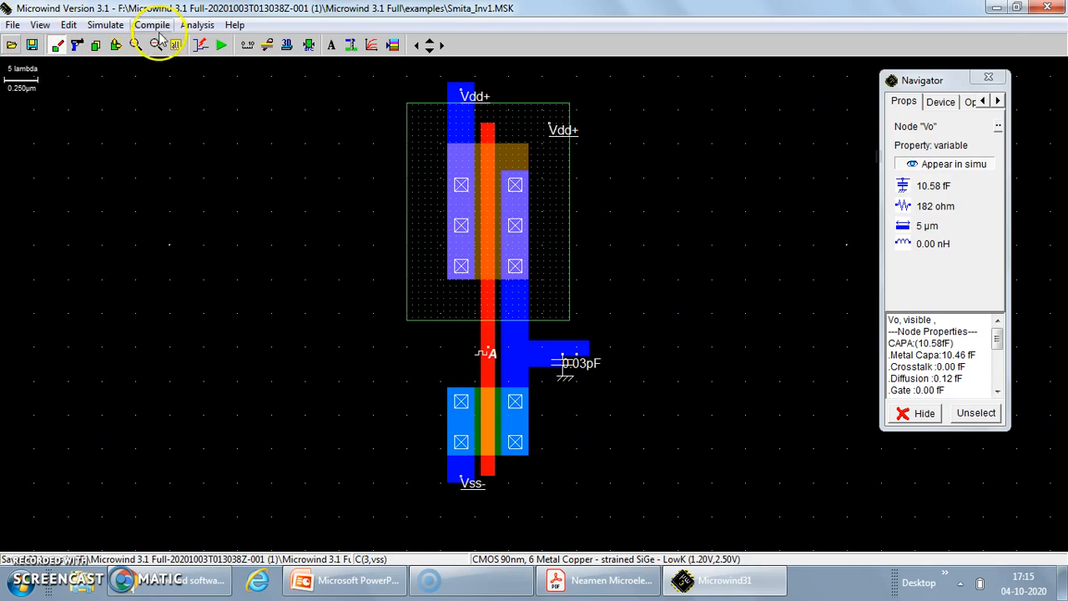
Step: Rerun the simulation with the 0.03 pF load, examine the A and Vo waveforms from time zero and close it
{"action": "left_click", "coordinate": [219, 46]}
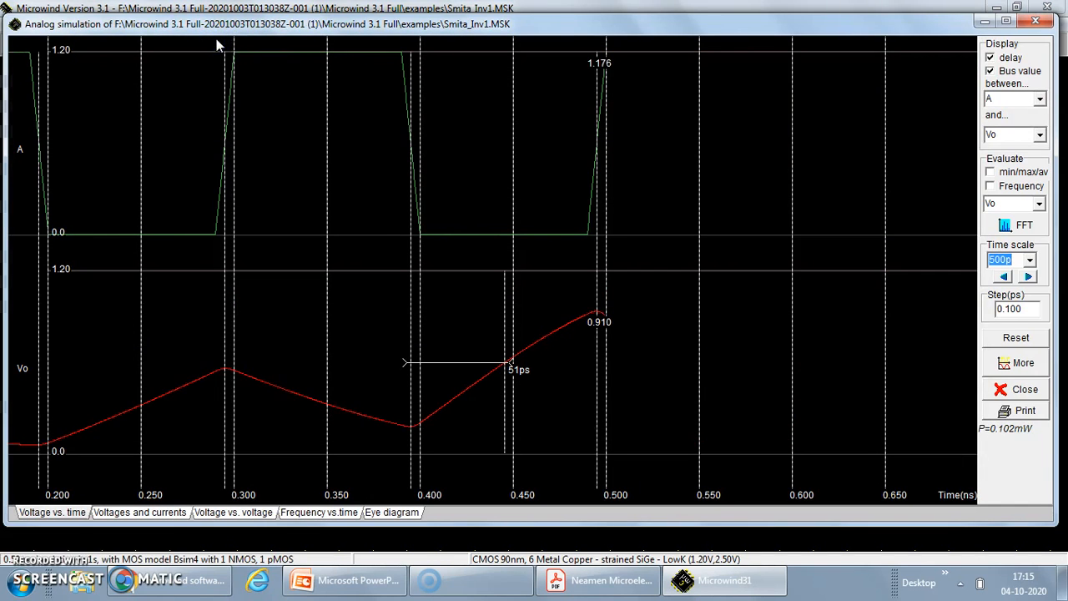
{"action": "left_click", "coordinate": [1004, 276]}
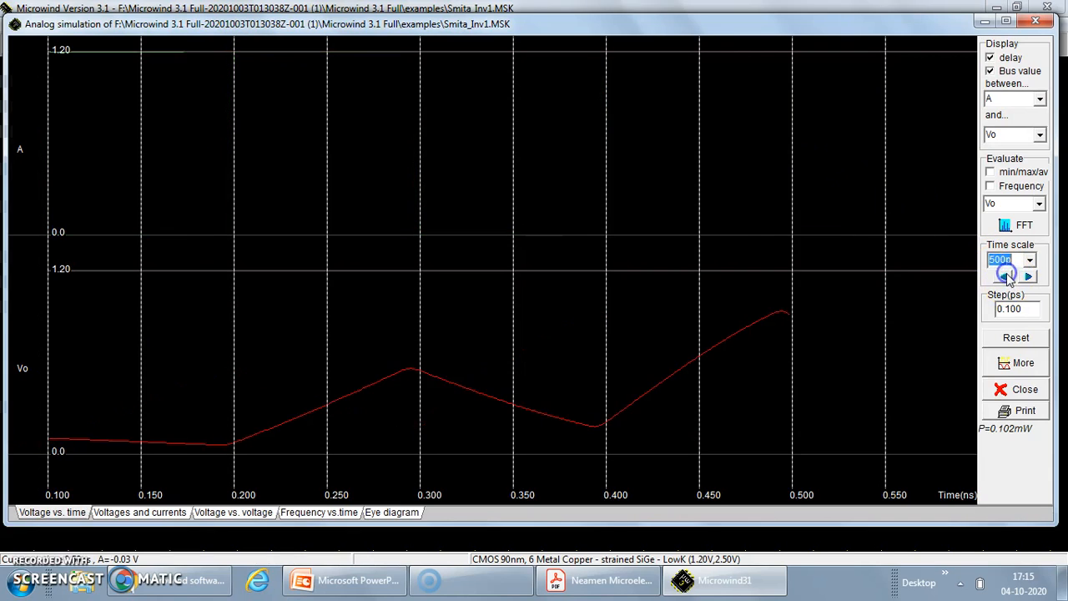
{"action": "left_click", "coordinate": [1006, 277]}
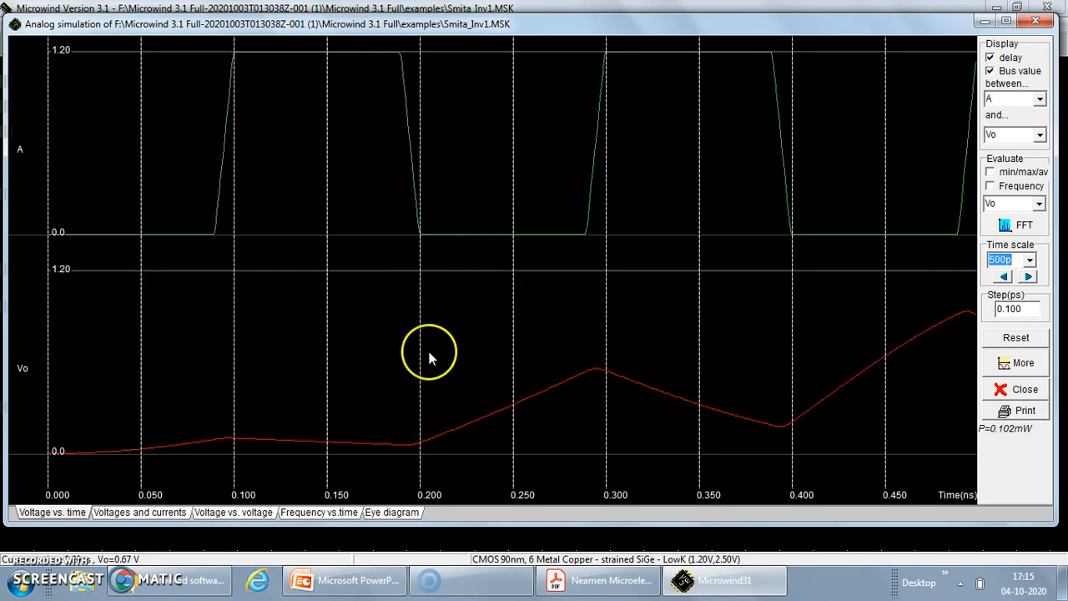
{"action": "left_click", "coordinate": [1037, 23]}
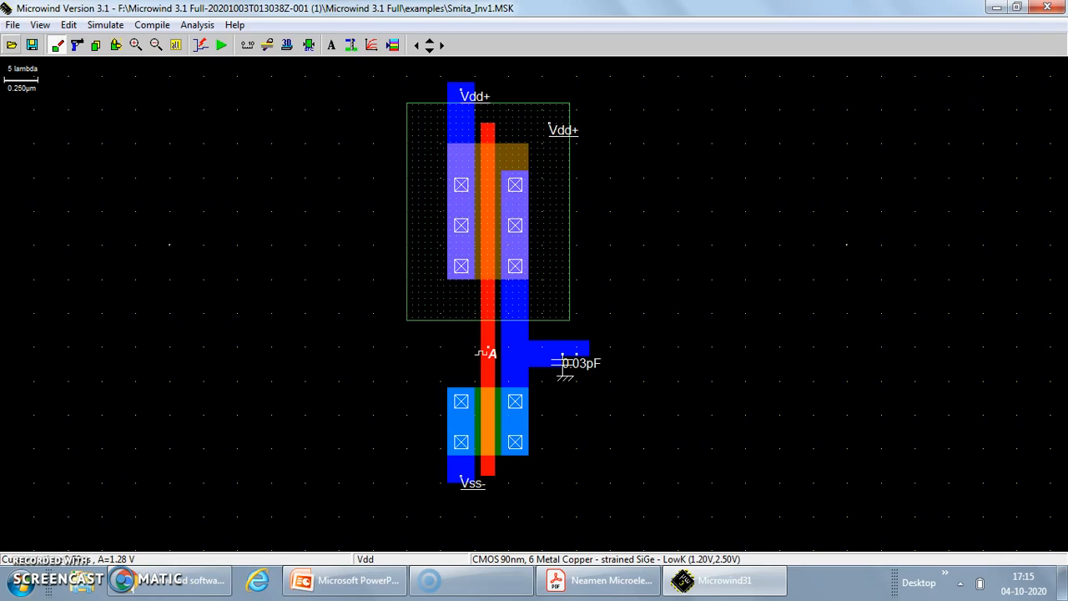